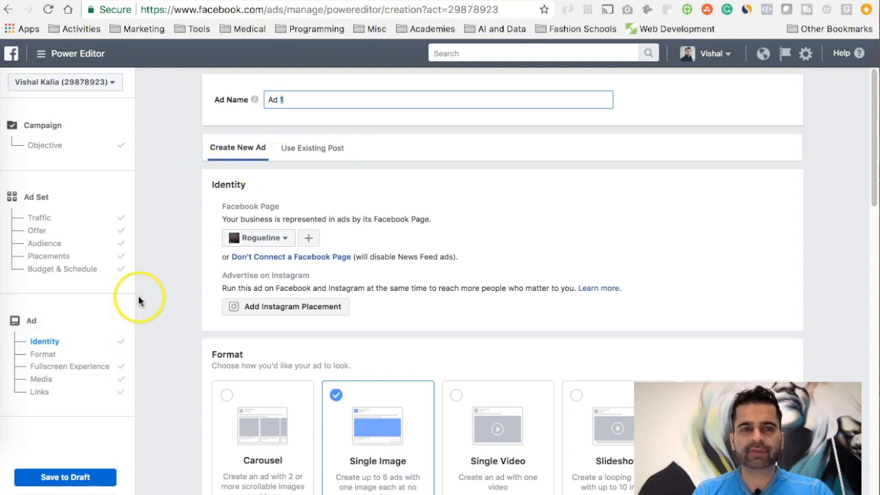
- Review the ad name and the sections of the ad creation form
scroll(166, 293, "up", 1)
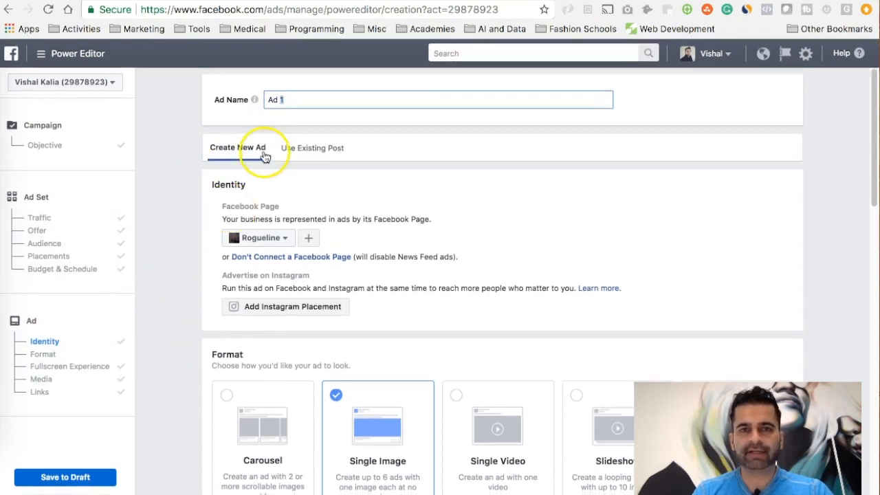
left_click(297, 96)
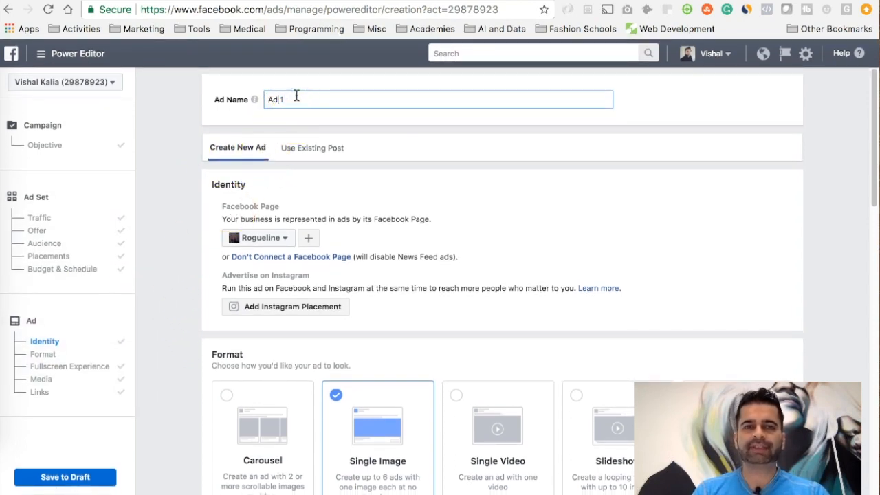
left_click(300, 98)
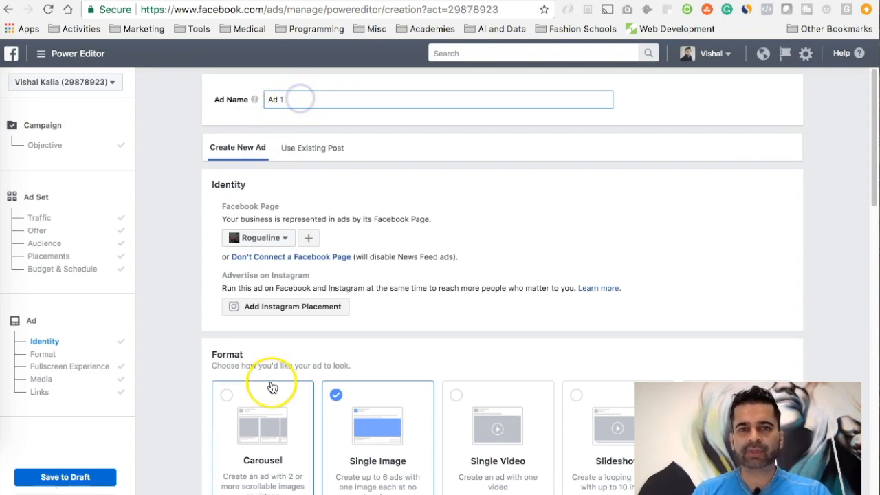
scroll(213, 428, "down", 10)
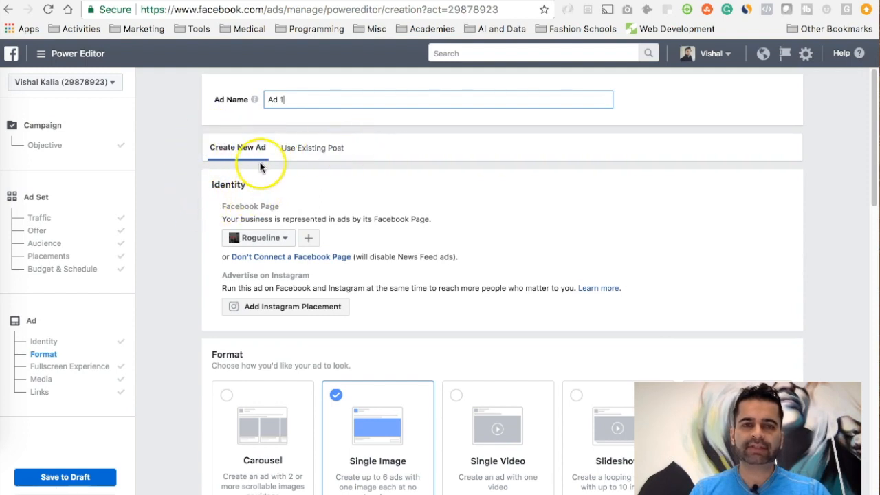
scroll(190, 234, "down", 1)
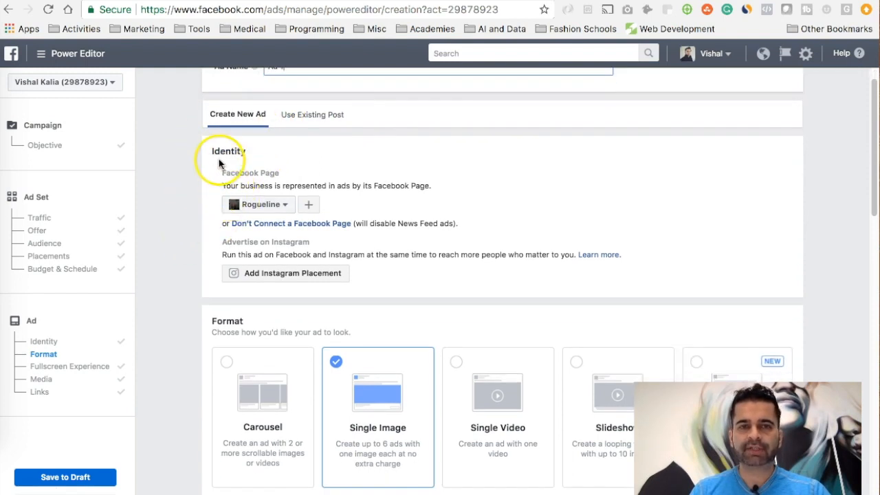
- Choose Rogueline as the Facebook page that represents the business in the ad
left_click(196, 193)
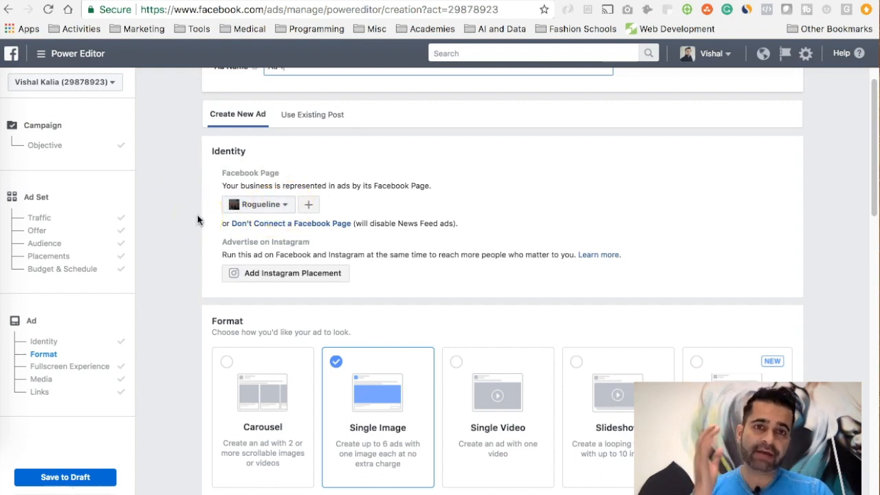
left_click(284, 204)
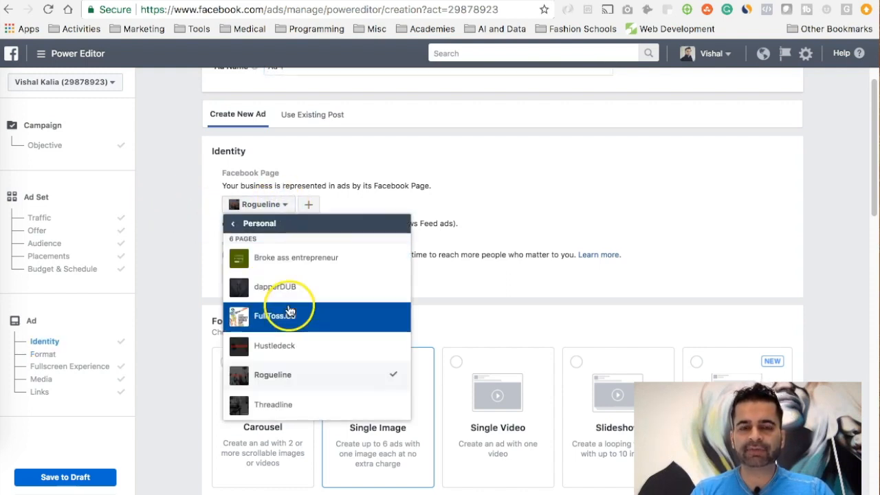
left_click(320, 385)
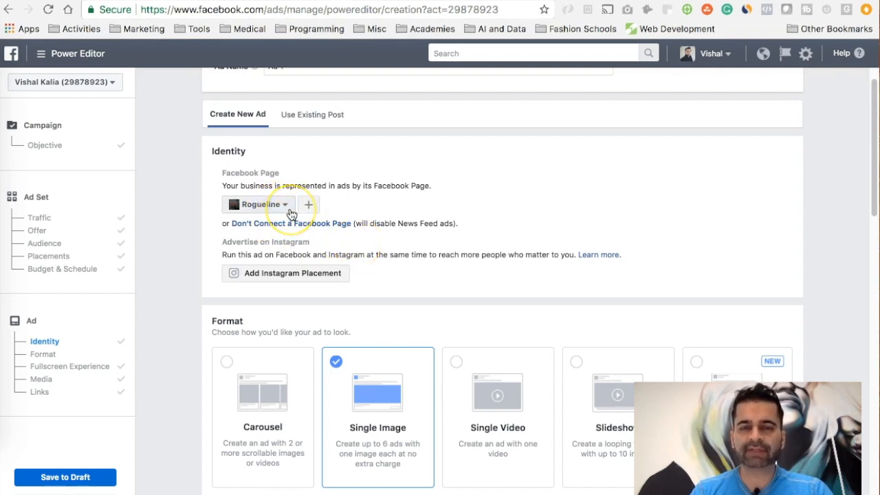
- Review the Instagram placement, ad format and fullscreen experience options down to the images section
scroll(180, 268, "down", 2)
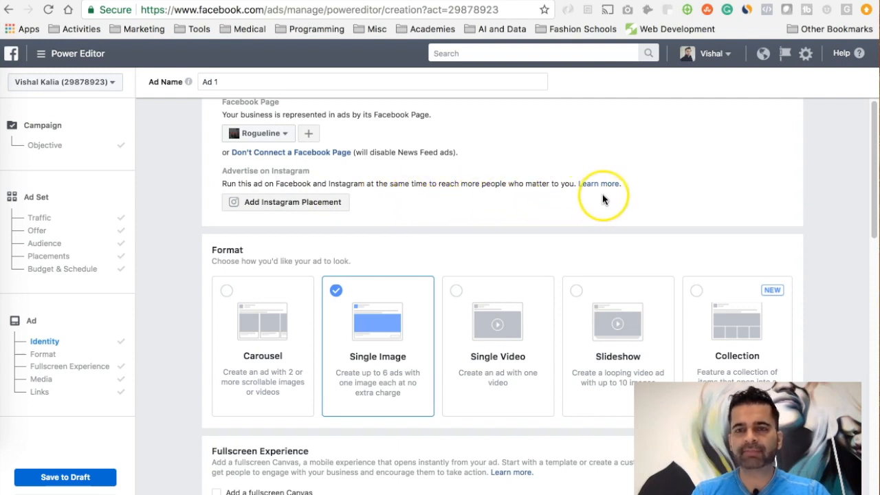
scroll(599, 202, "up", 1)
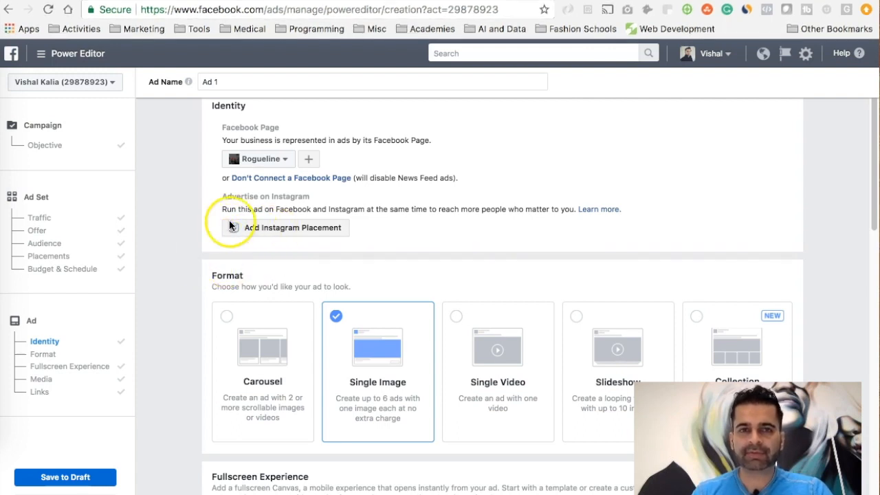
scroll(197, 232, "down", 2)
scroll(197, 236, "down", 2)
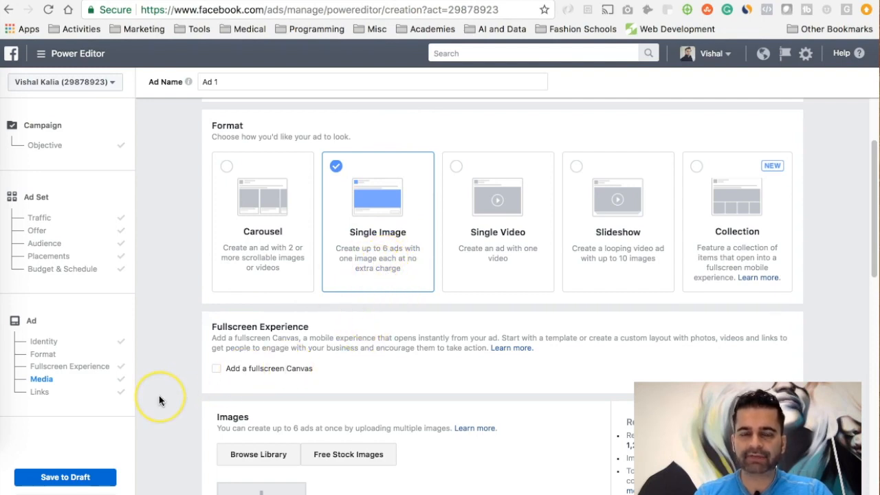
scroll(158, 397, "down", 5)
scroll(159, 396, "down", 3)
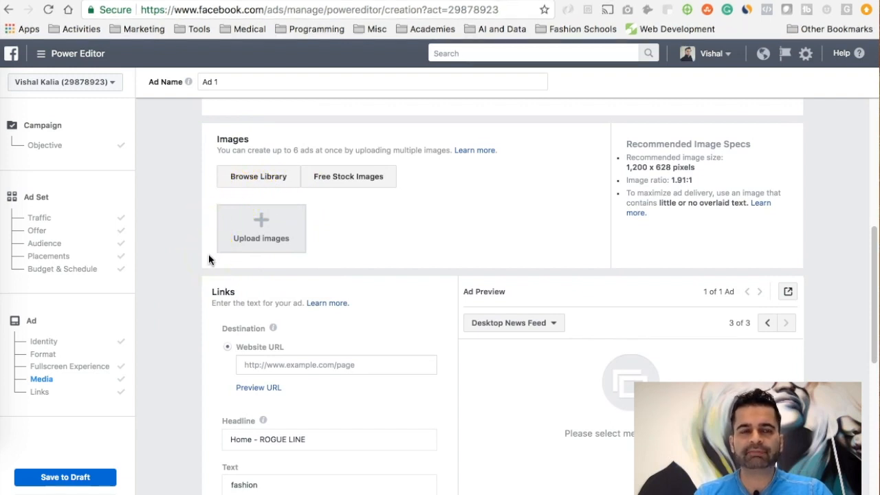
- Open the free stock images as the source for the ad's picture
left_click(269, 232)
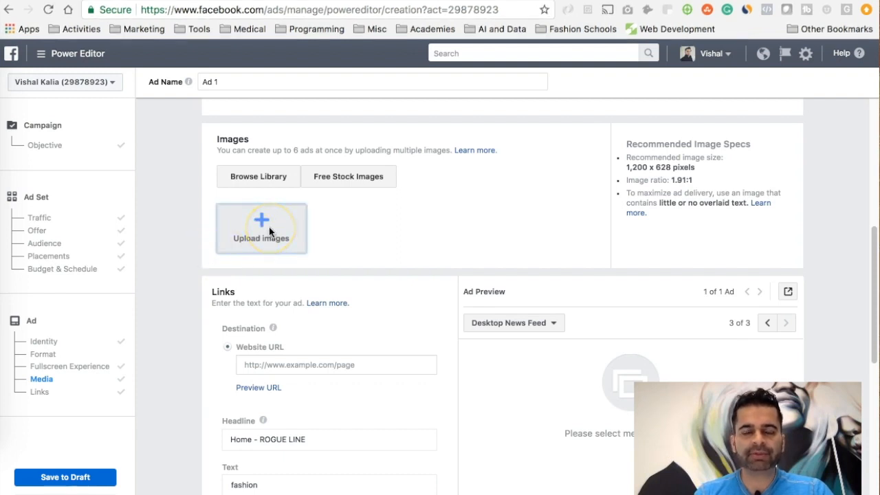
left_click(383, 220)
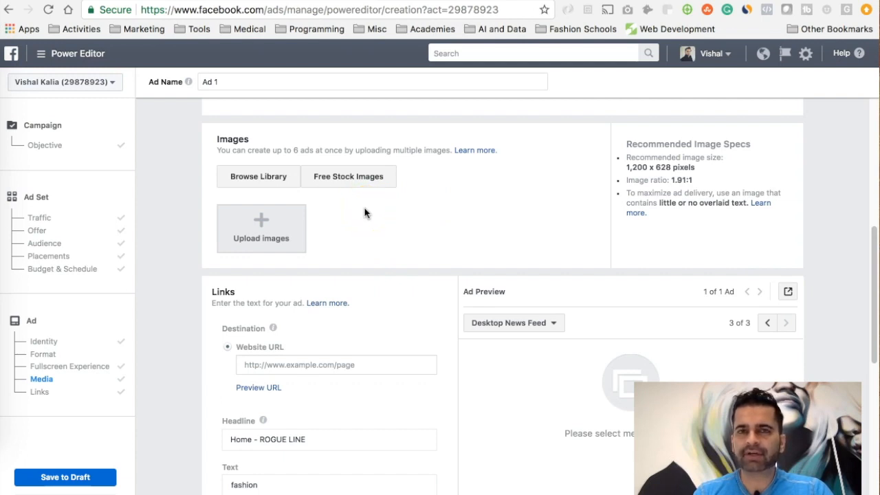
left_click(369, 185)
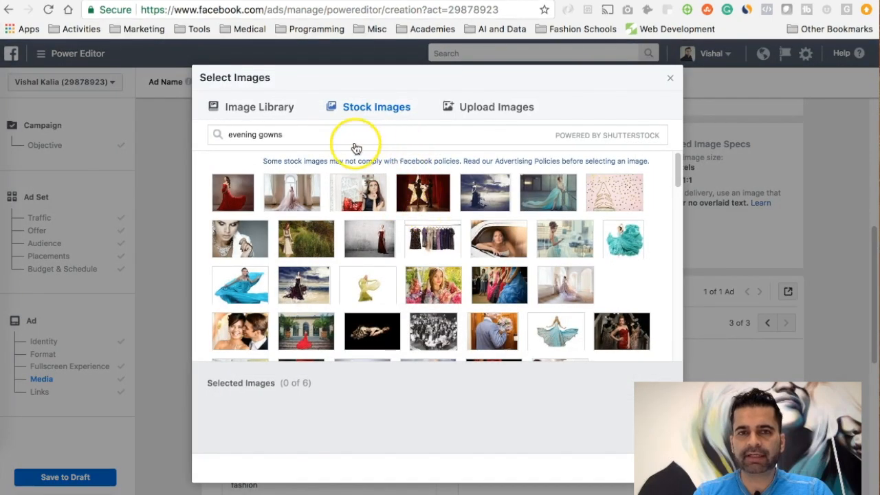
- Search the stock images for "evening gowns"
left_click(345, 133)
double_click(289, 138)
left_click(292, 139)
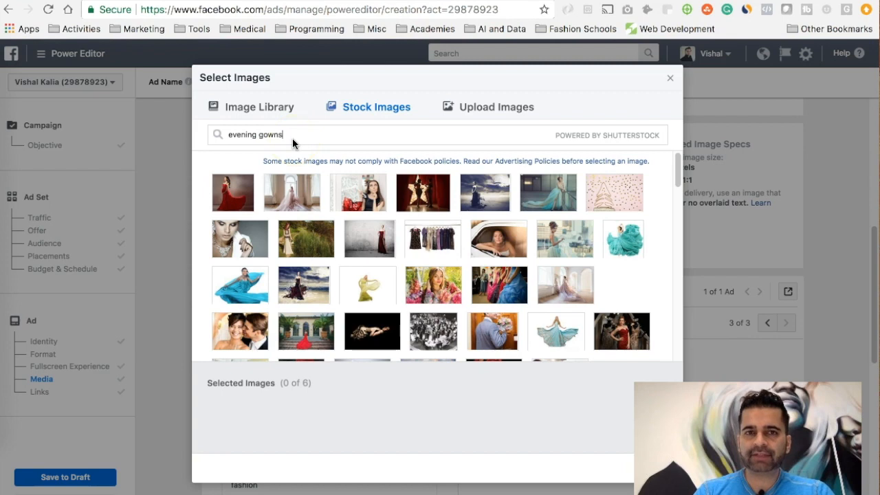
key("BackSpace")
key("BackSpace")
key("BackSpace")
key("BackSpace")
key("BackSpace")
key("BackSpace")
key("BackSpace")
left_click(267, 135)
left_click_drag(268, 134, 227, 134)
type("evenign gown")
key("BackSpace")
key("BackSpace")
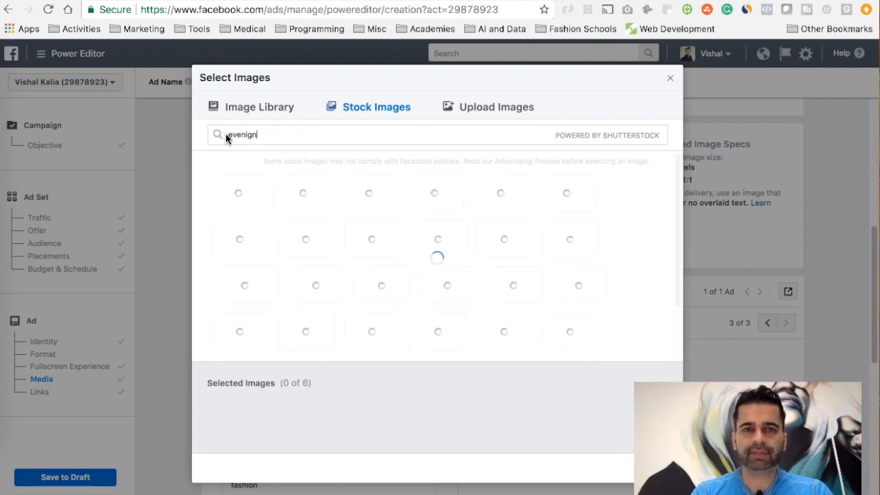
key("BackSpace")
key("BackSpace")
type("ng gowns")
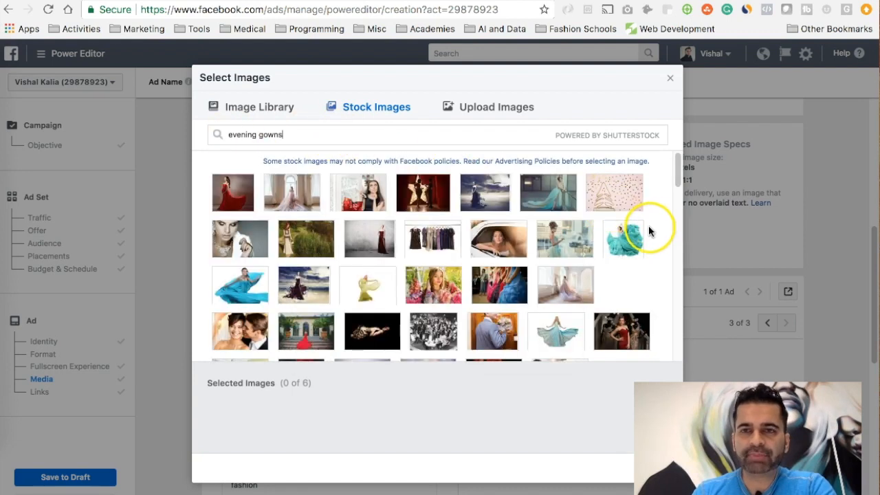
- Add the stock photo of a woman in a long pale pink gown at an arched window to the ad
scroll(658, 237, "down", 2)
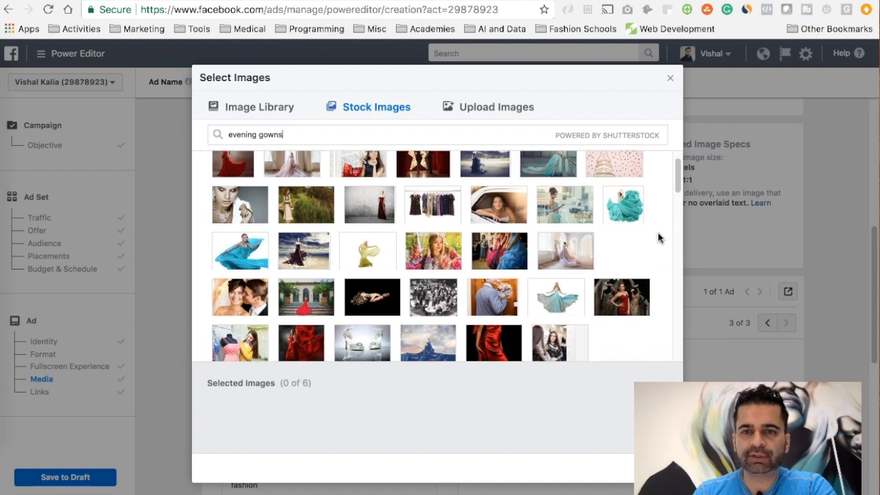
scroll(658, 237, "down", 1)
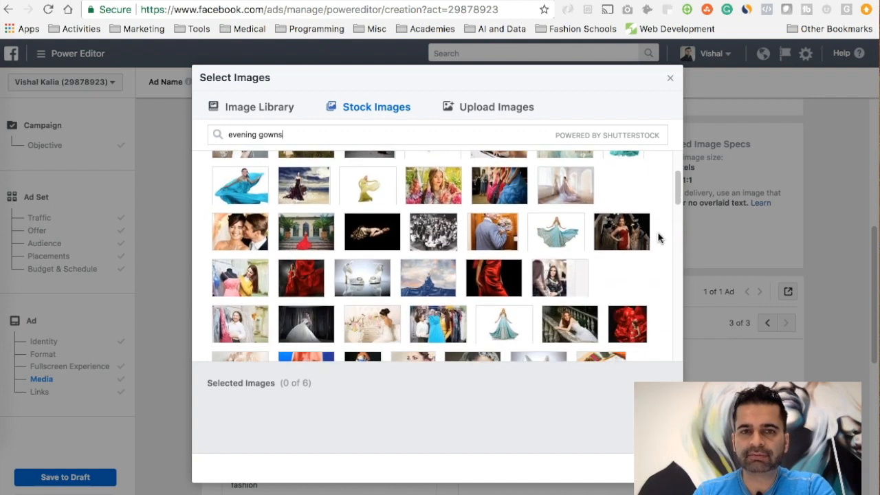
scroll(658, 237, "down", 2)
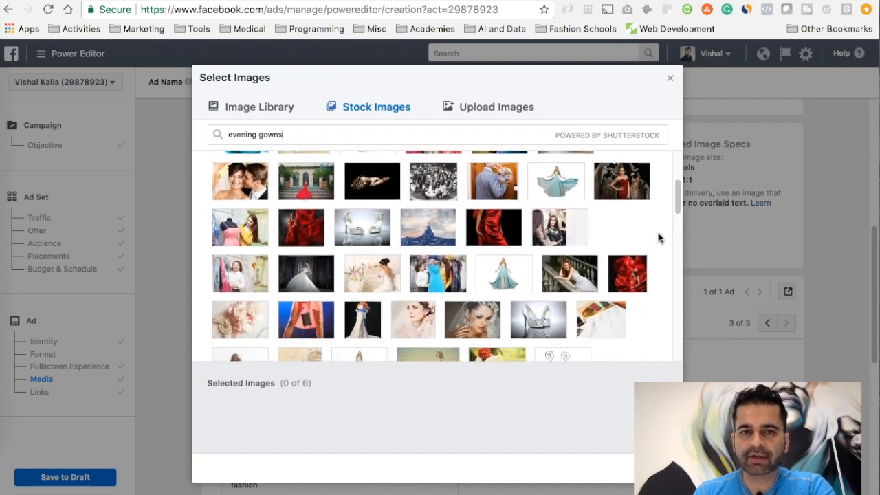
scroll(658, 238, "down", 3)
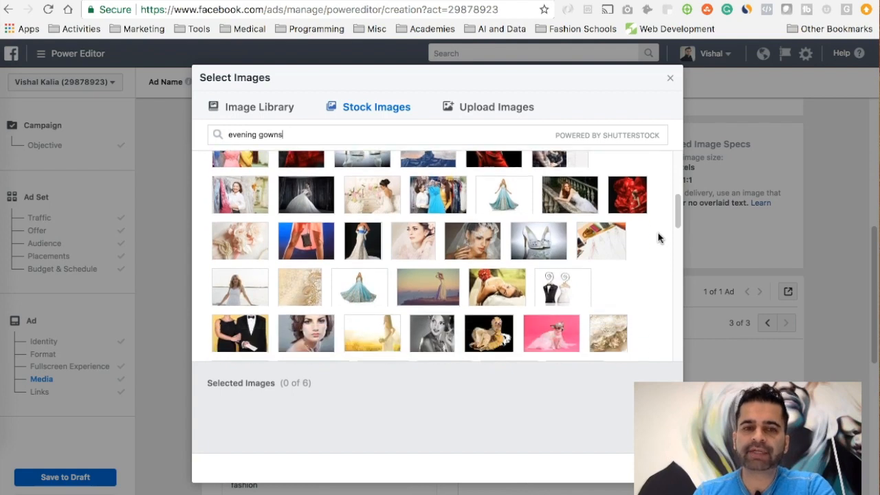
scroll(658, 237, "up", 3)
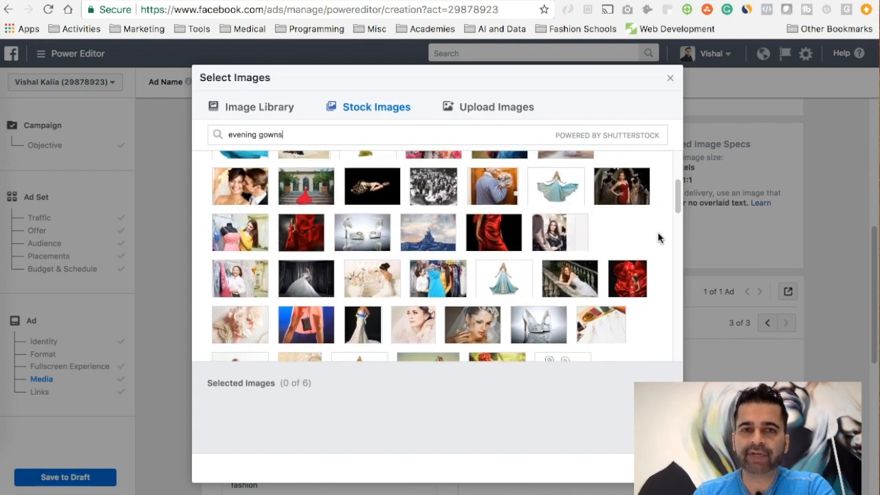
left_click(250, 187)
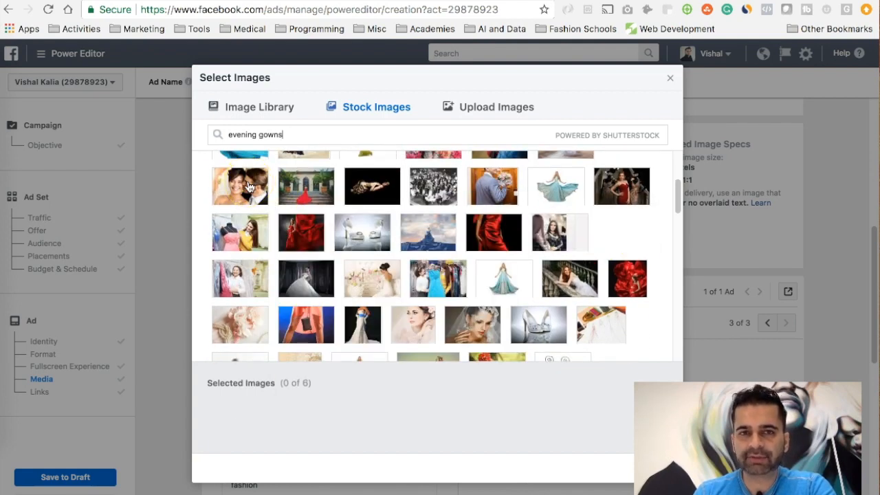
mouse_move(307, 186)
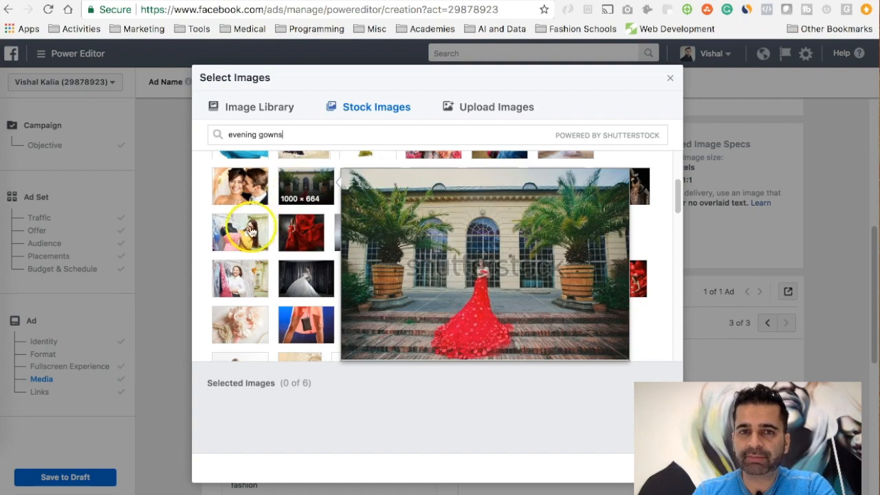
scroll(199, 222, "up", 4)
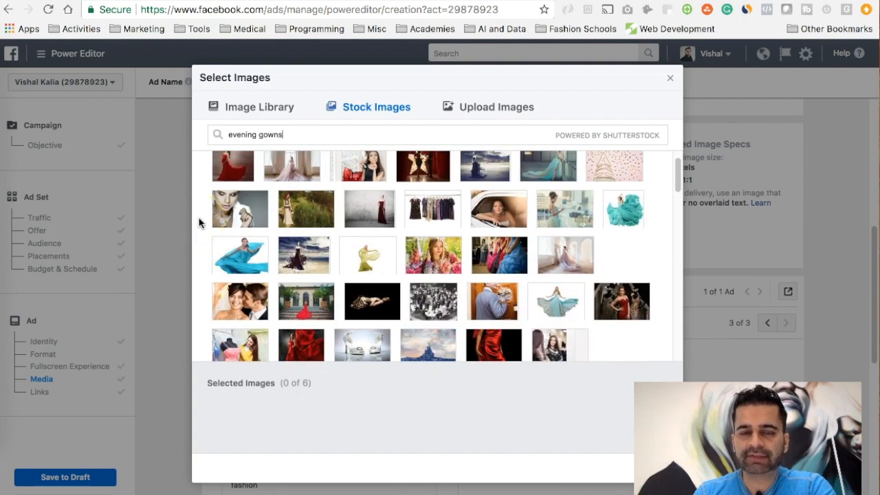
scroll(198, 222, "up", 1)
mouse_move(359, 195)
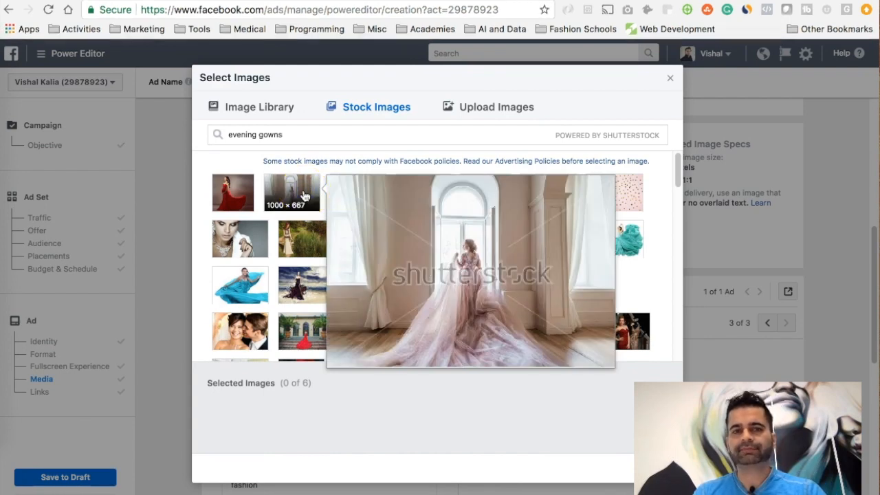
left_click(296, 193)
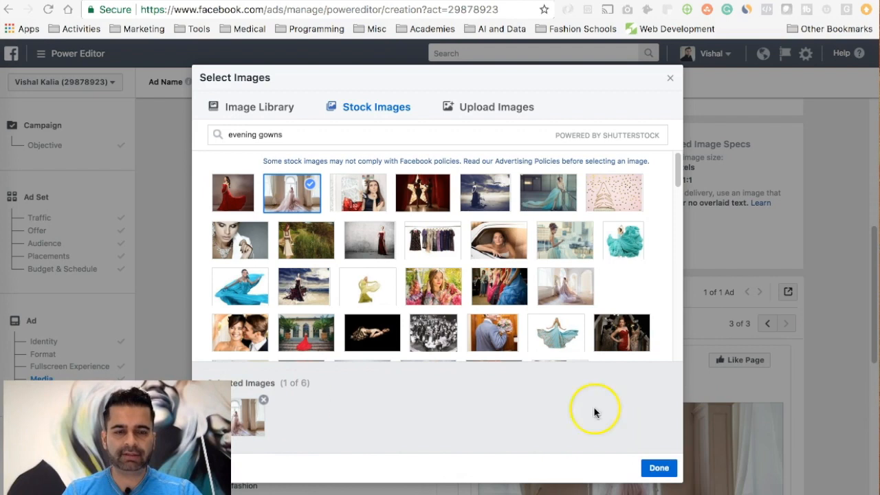
left_click(659, 468)
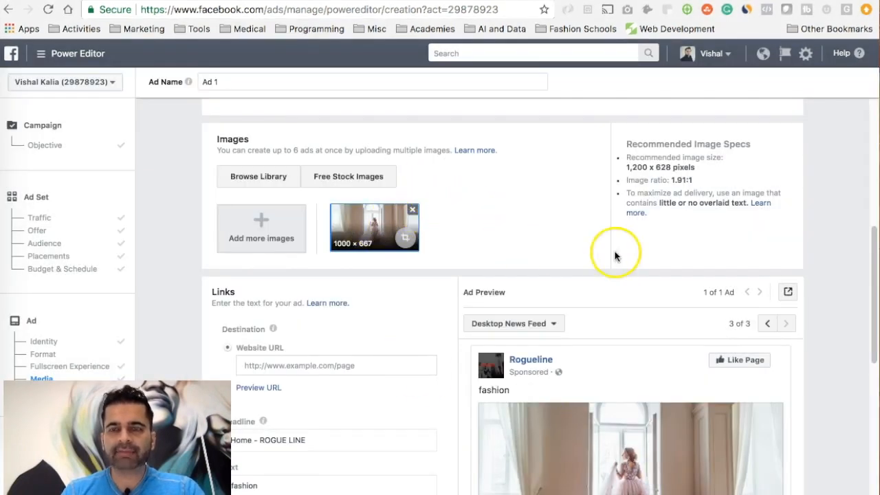
- Examine the recommended image specs, the link fields and the Desktop News Feed preview of the ad
scroll(846, 352, "down", 2)
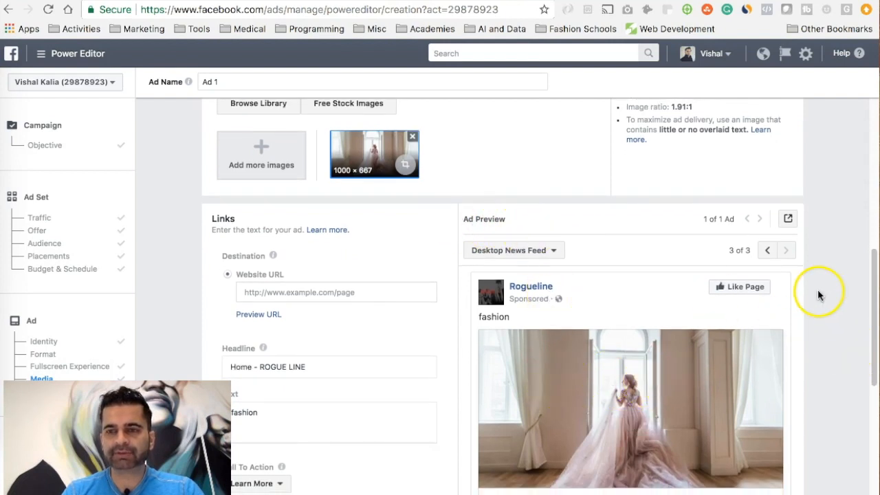
scroll(817, 288, "up", 2)
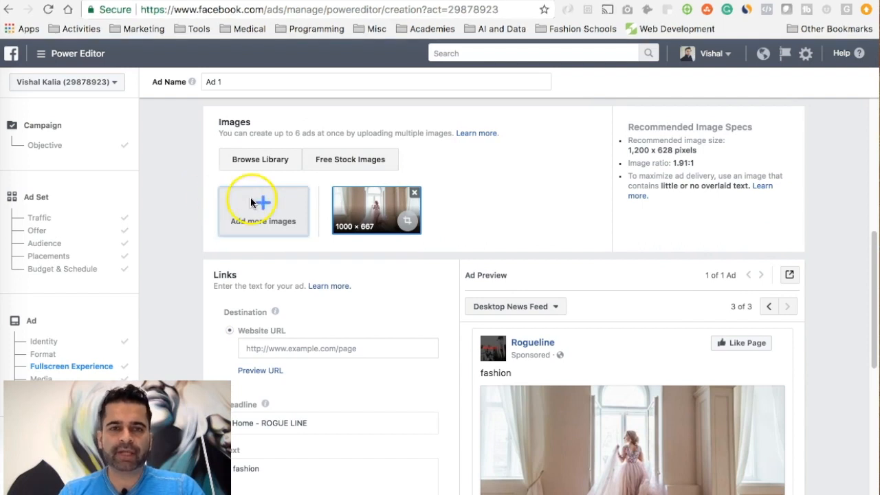
left_click_drag(626, 150, 703, 150)
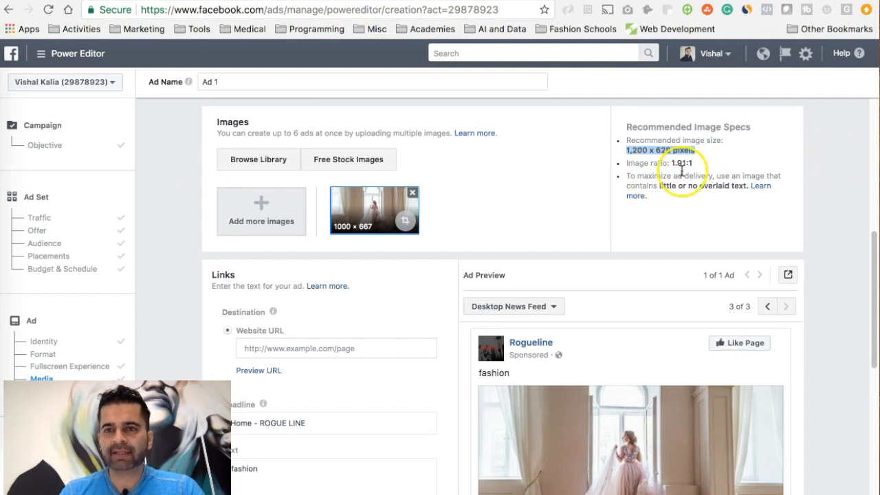
left_click(822, 155)
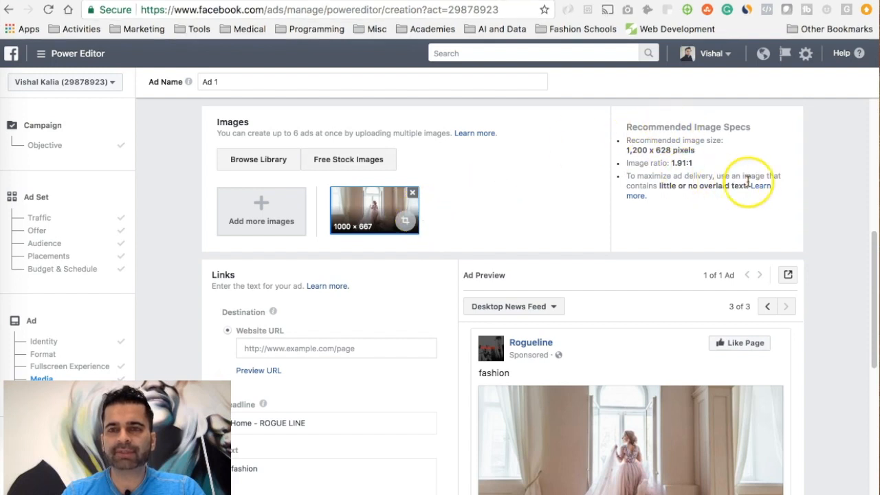
scroll(822, 190, "down", 3)
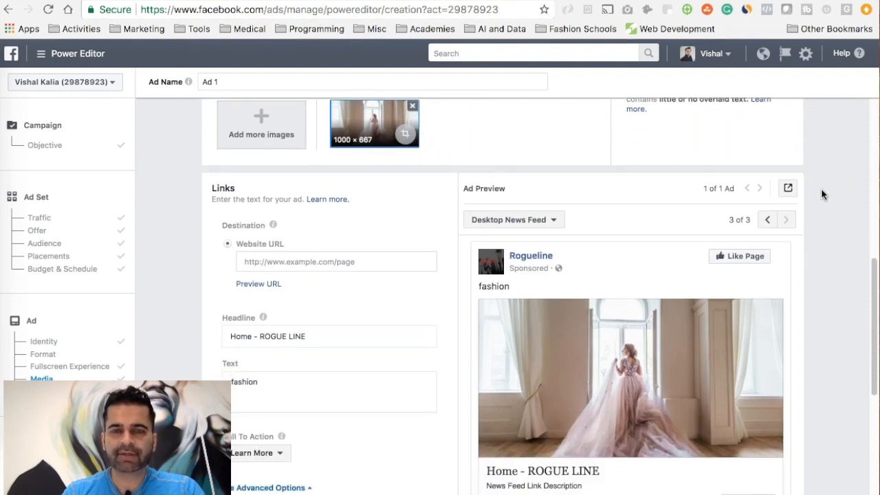
scroll(823, 195, "down", 1)
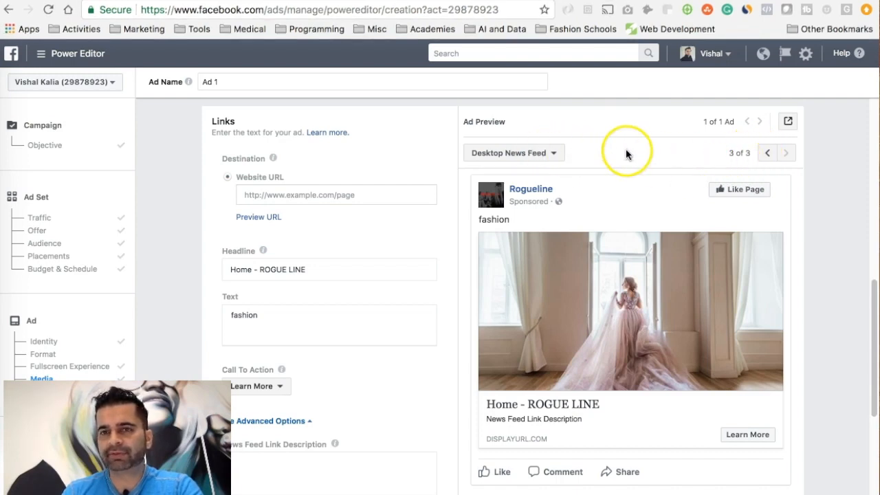
- Check which placements the ad preview offers, keeping Desktop News Feed as the preview format
left_click(546, 158)
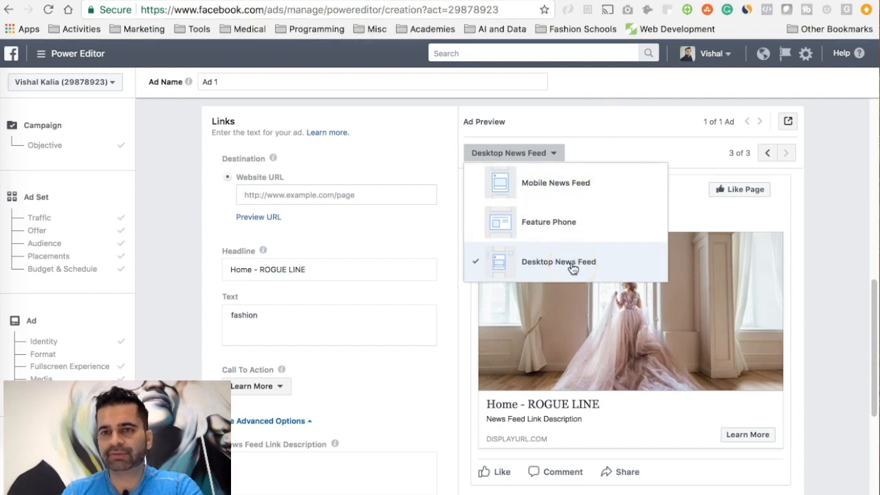
left_click(178, 274)
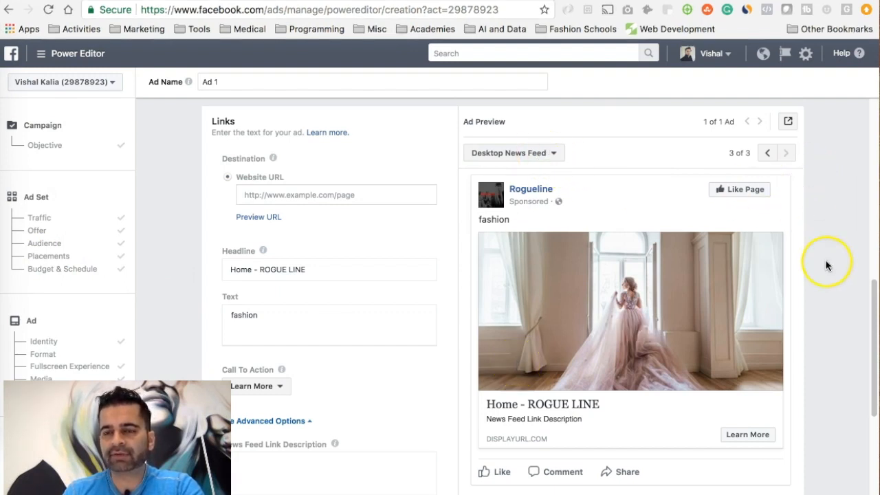
left_click(554, 152)
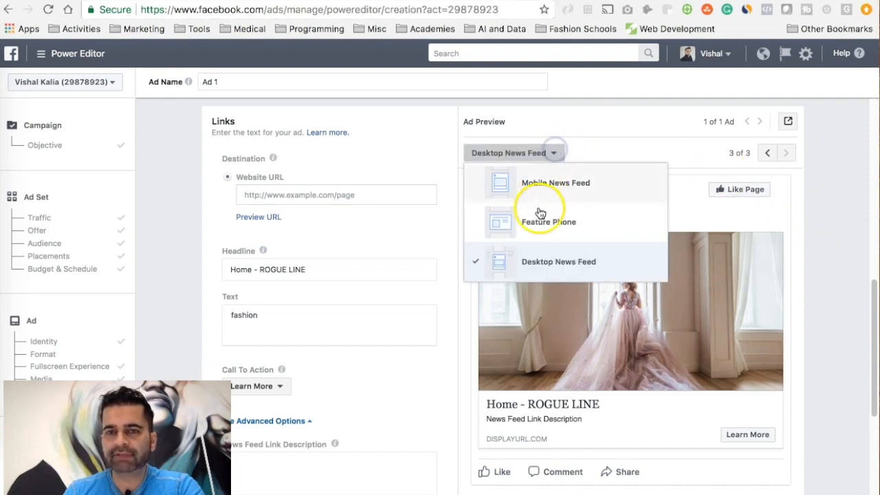
left_click(840, 183)
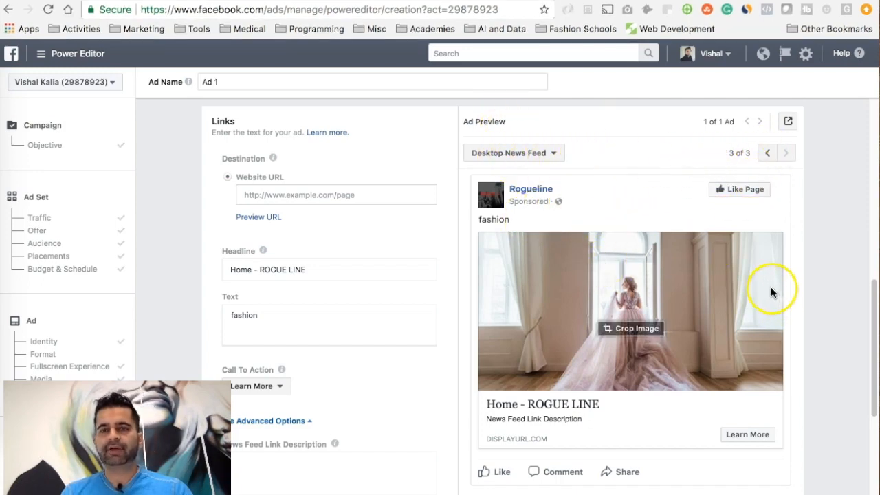
left_click(335, 193)
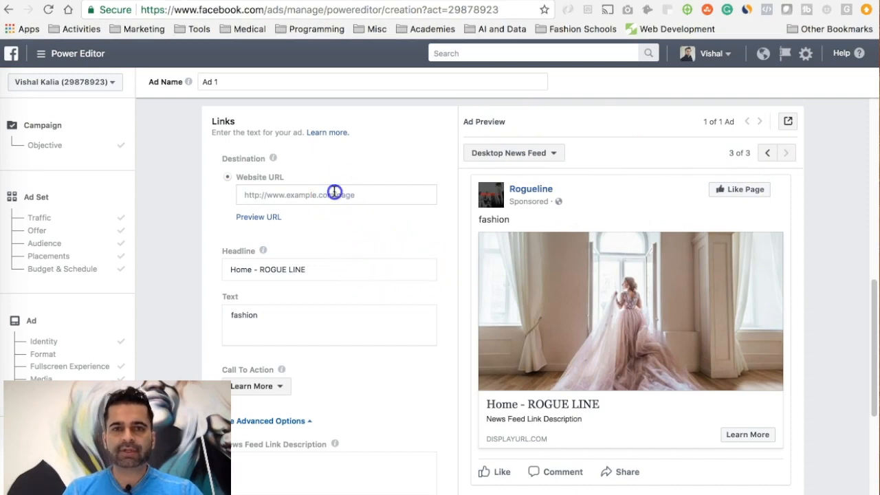
left_click(205, 208)
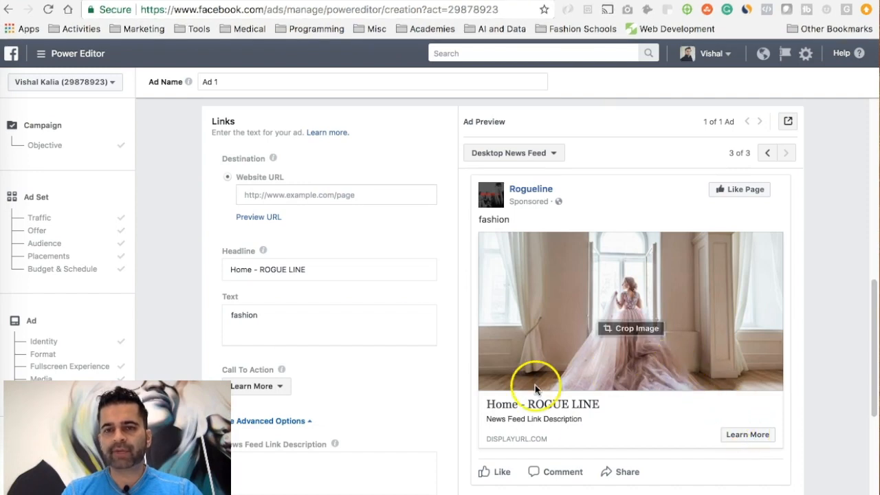
left_click(330, 195)
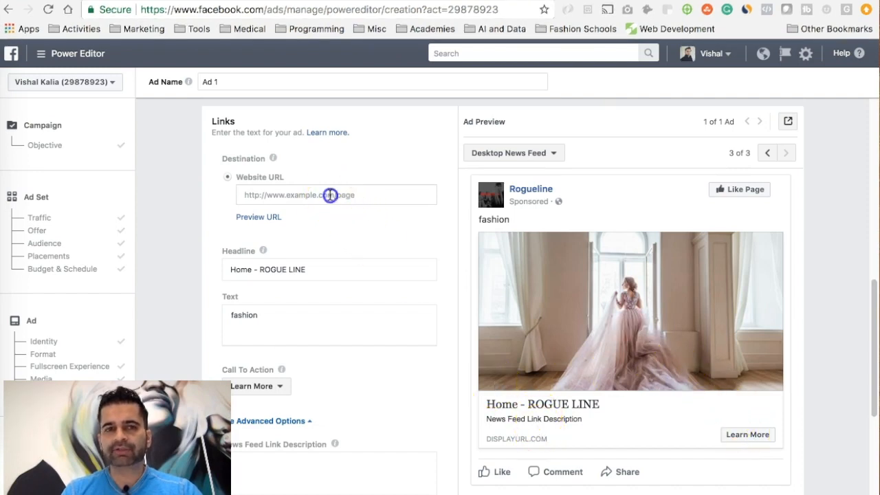
left_click(203, 187)
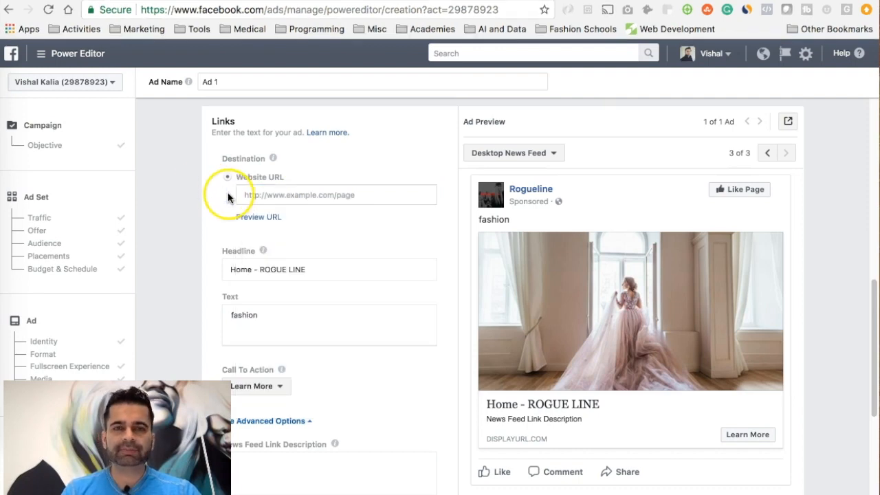
mouse_move(584, 310)
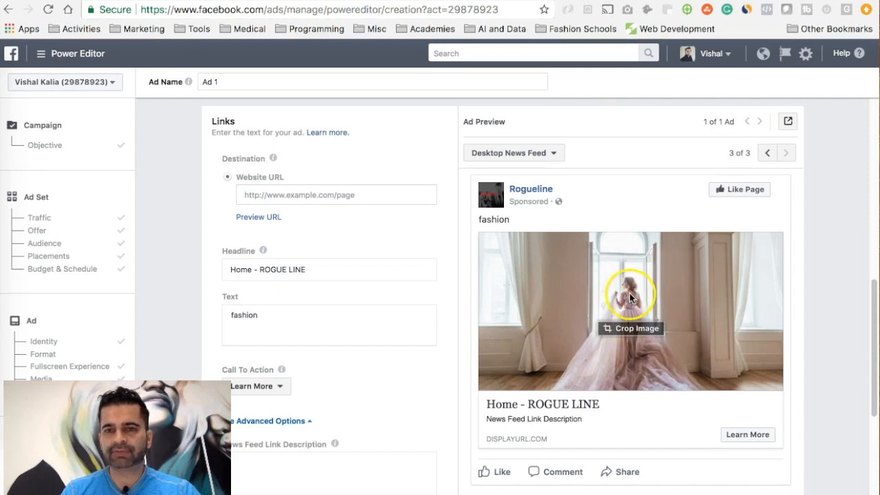
left_click(348, 195)
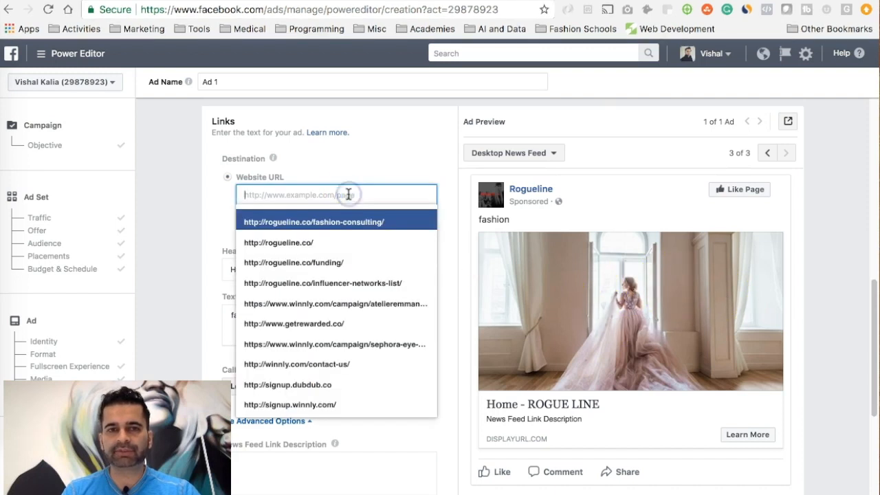
left_click(322, 243)
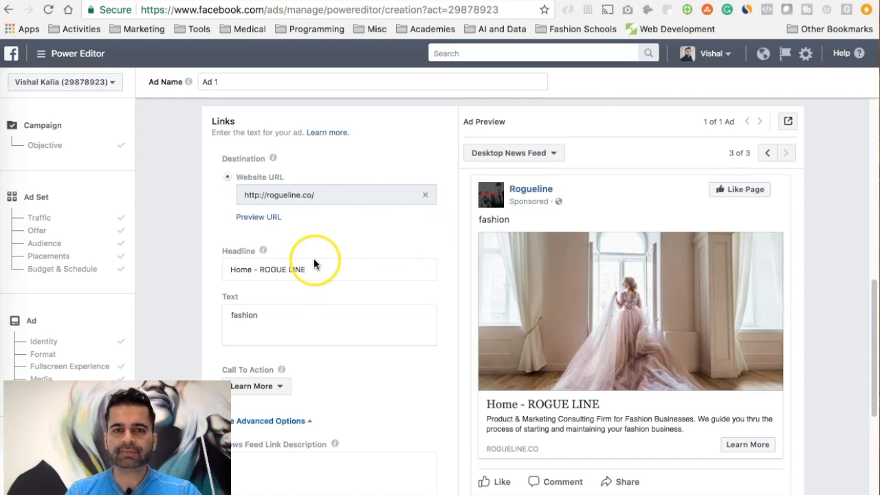
- Clear the ad's body text to compare the preview without it, and restore the word "fashion"
scroll(359, 284, "down", 1)
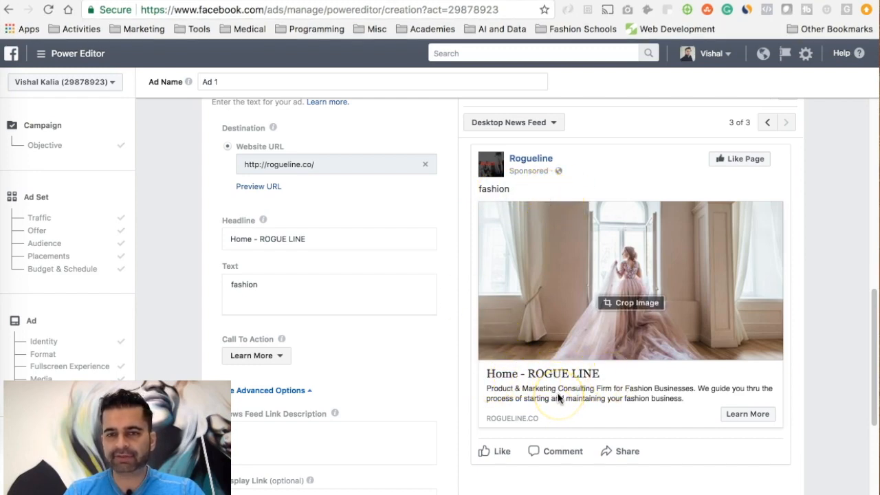
left_click(295, 240)
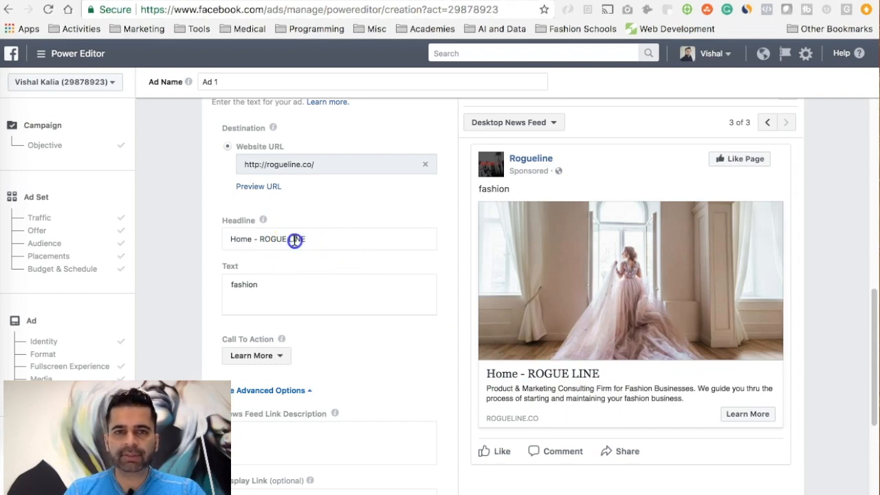
triple_click(294, 240)
left_click(283, 285)
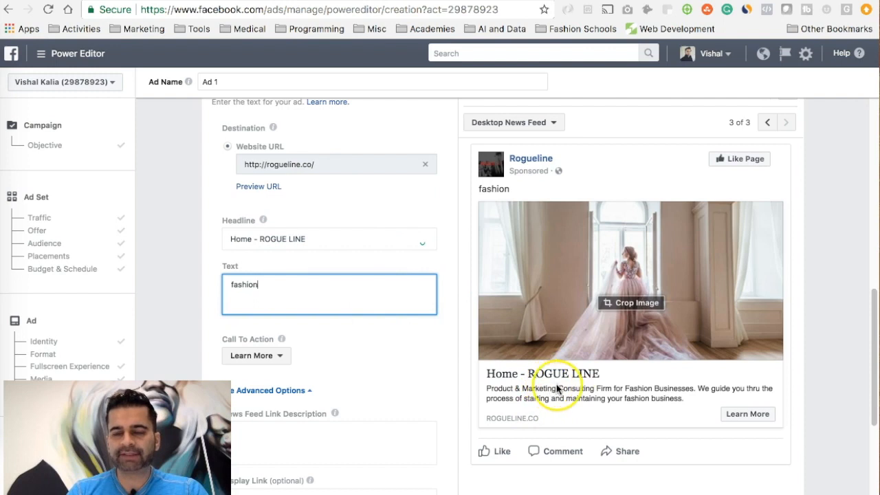
key("BackSpace")
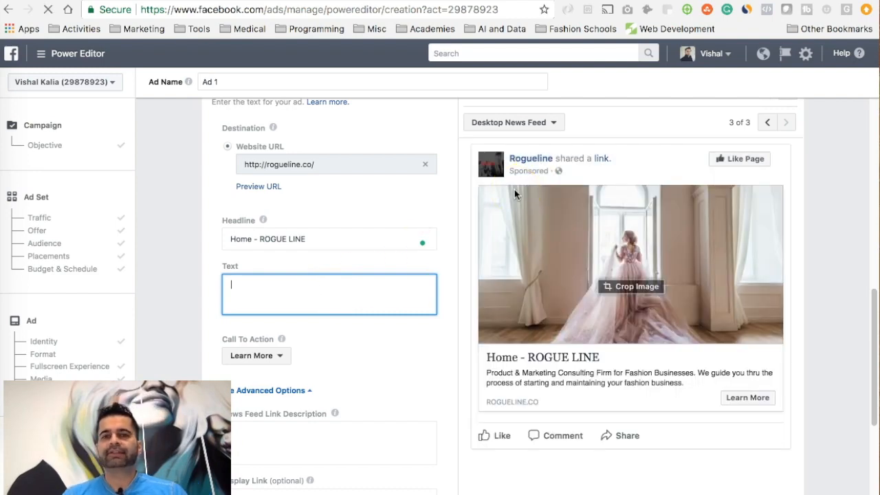
left_click(331, 300)
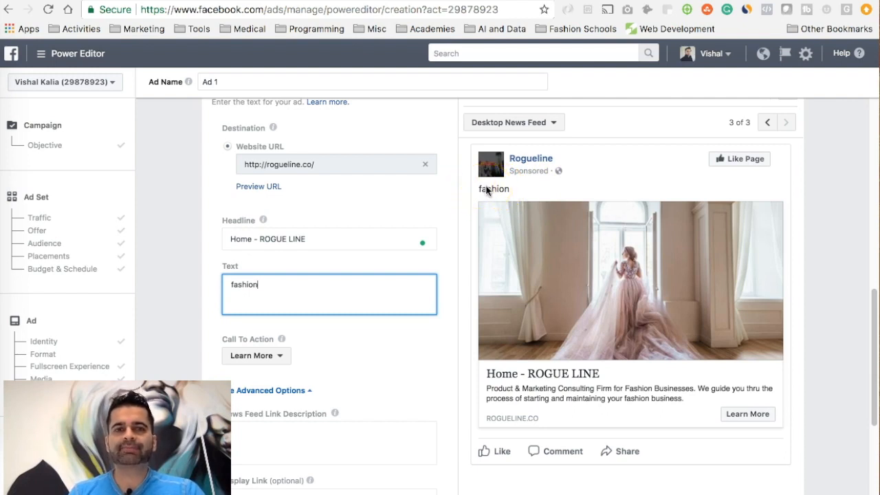
left_click(605, 262)
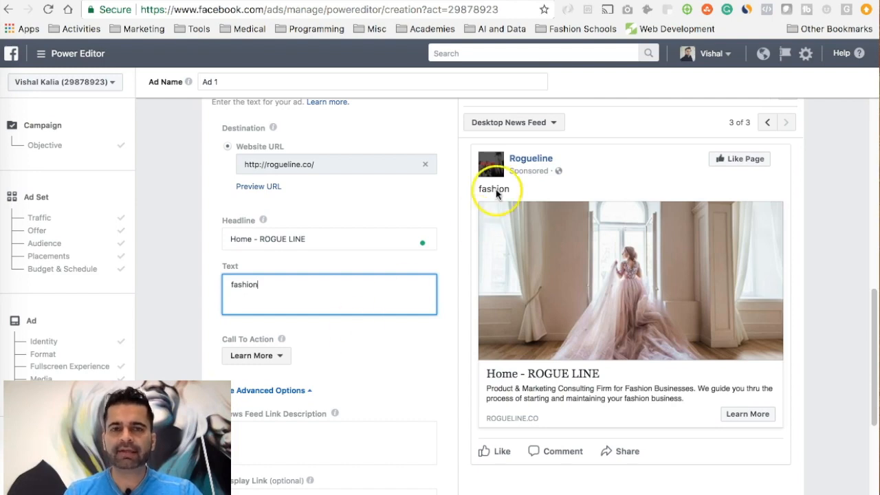
- Replace the body text with a pitch about spending hundreds on dresses worn once a year, introducing Rent The Runway rentals for pennies on the dollar
key("ctrl+a")
type("Are you tired of spending hundreds of dollars on dresses that you are only going to wear once a year? Introducing, Rent The Runway. where you RENT your Favorite dress from favorite designer for pennies on the dollar.")
left_click(177, 279)
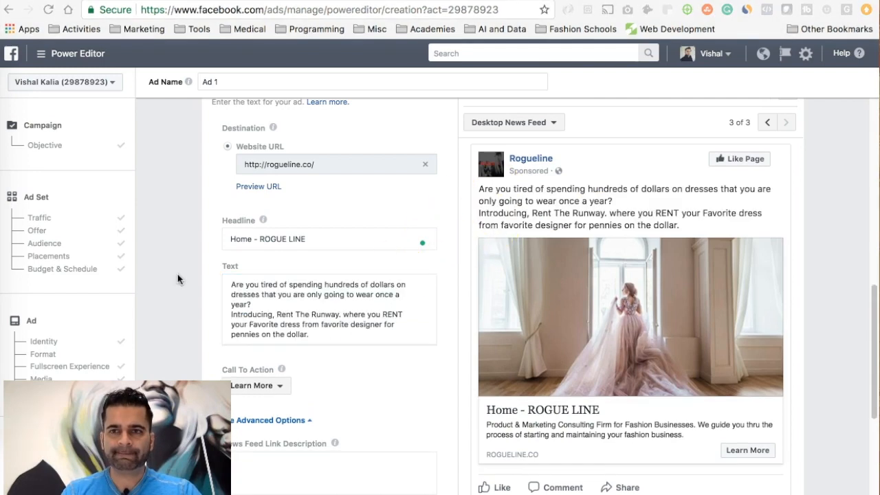
- Insert a blank line in the body text between the opening question and "Introducing, Rent The Runway"
left_click(265, 299)
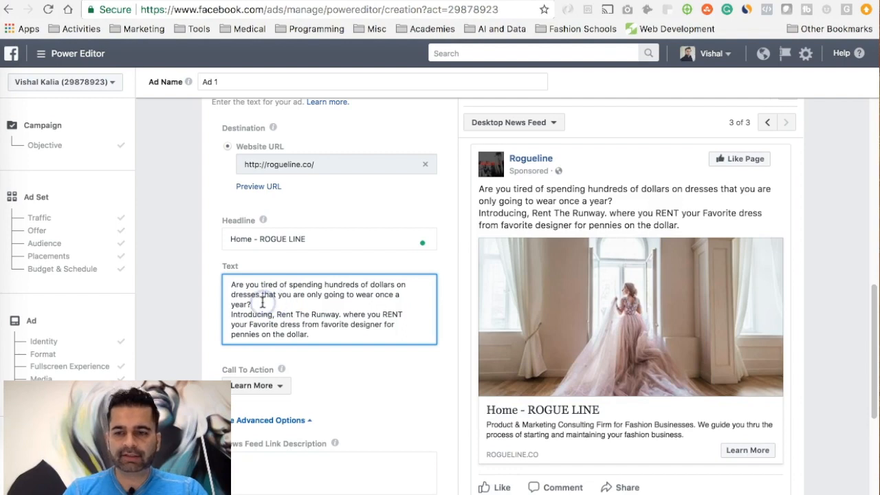
key("Return")
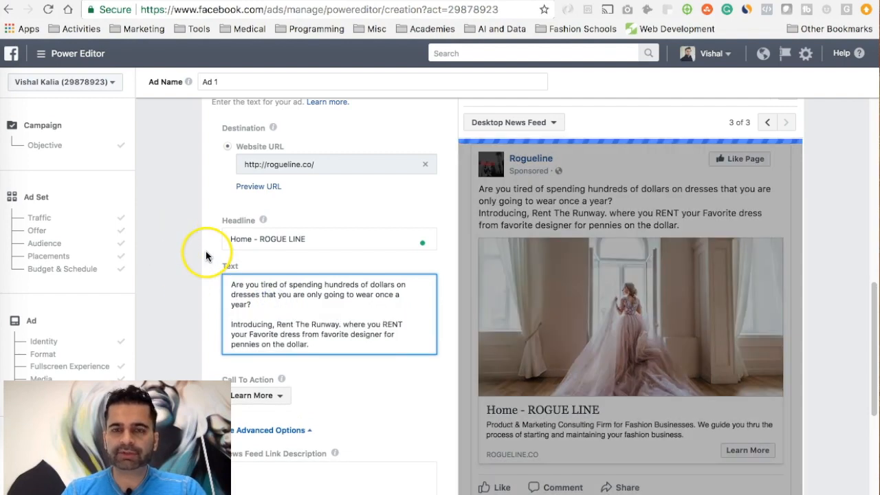
left_click(198, 260)
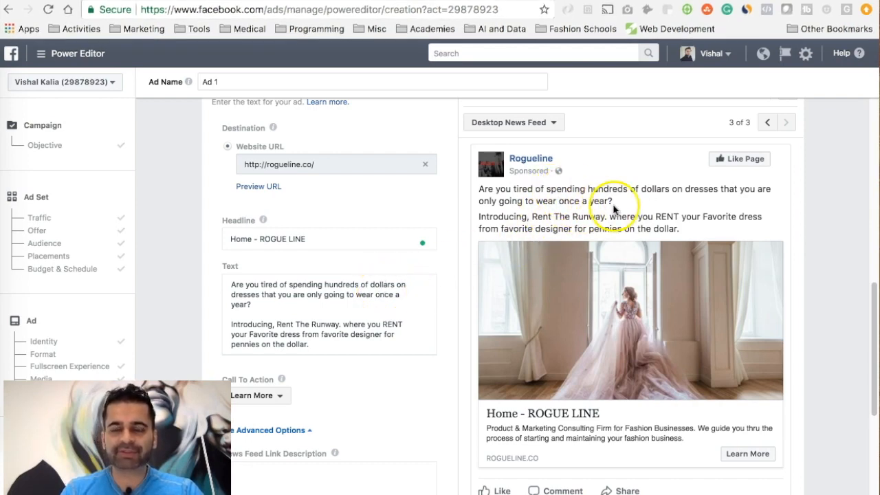
left_click(331, 338)
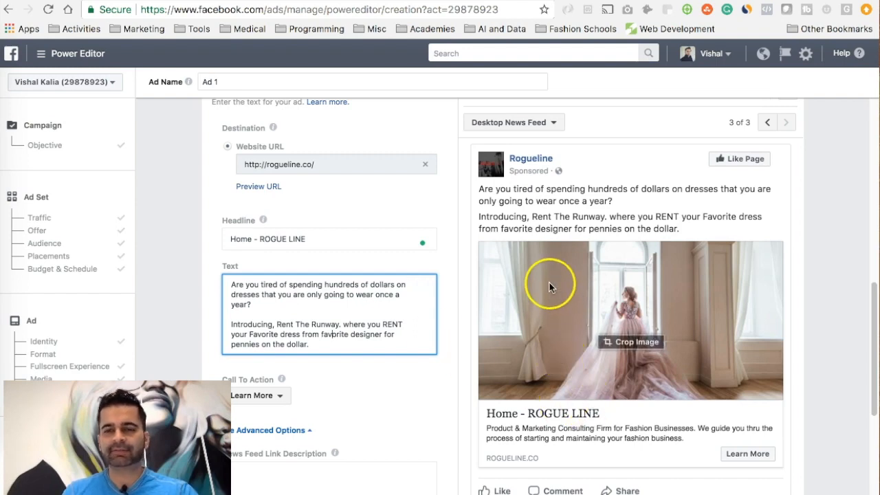
left_click(324, 344)
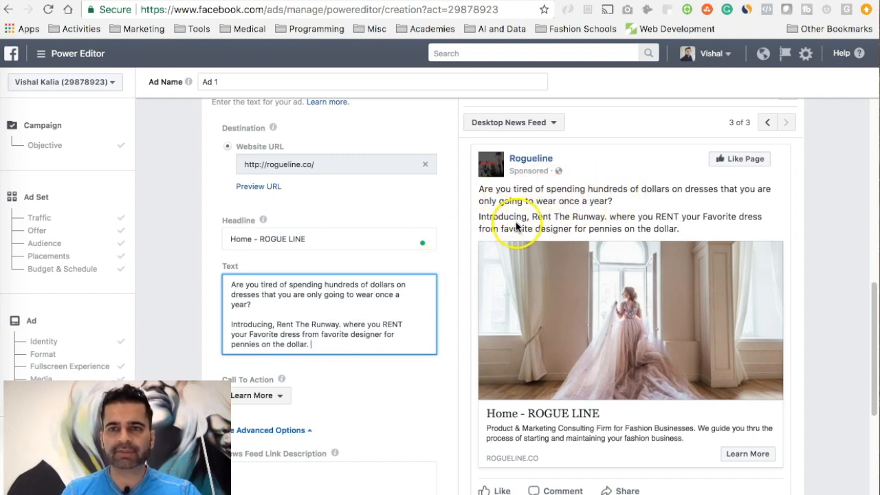
- Enter "fshion" as the News Feed link description of the ad
scroll(595, 285, "down", 3)
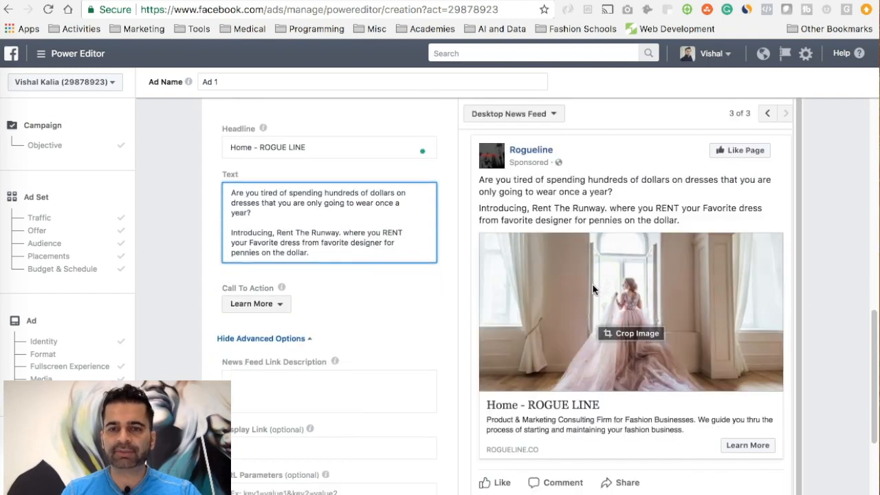
left_click(356, 378)
type("fshion")
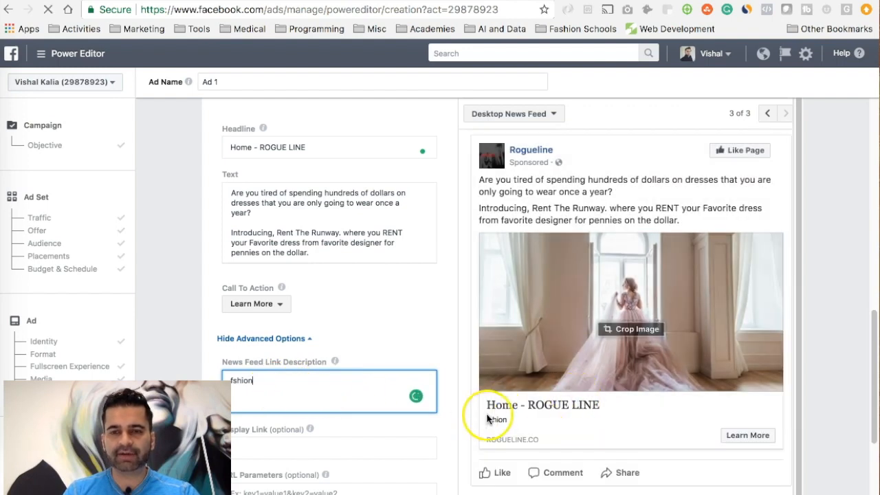
- Replace the ad's headline with "RENT, NOT BUY"
scroll(363, 412, "up", 1)
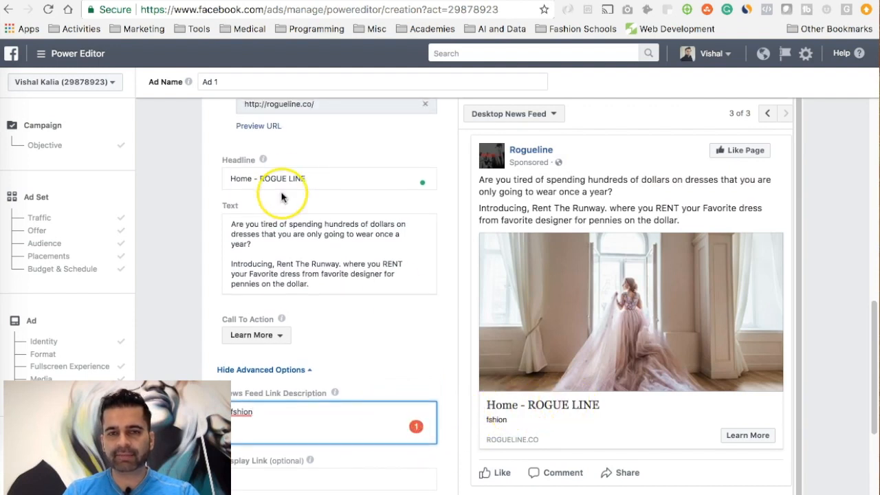
triple_click(305, 179)
key("BackSpace")
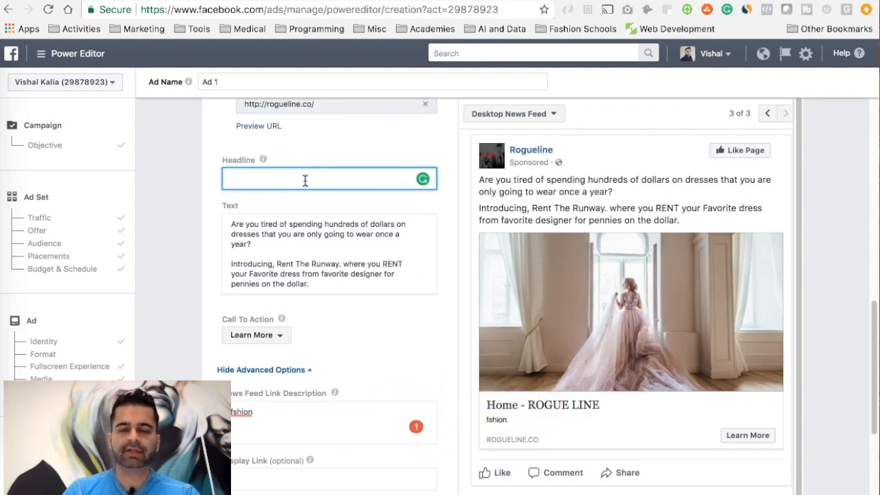
left_click(397, 195)
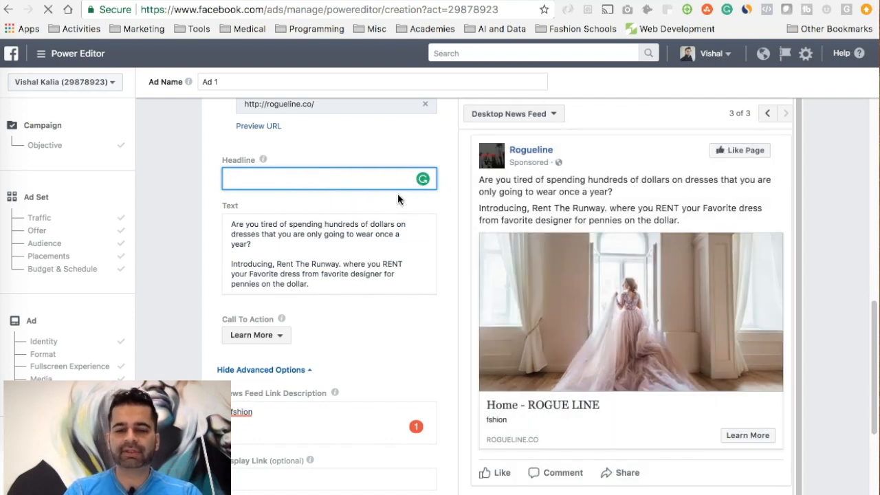
type("RE")
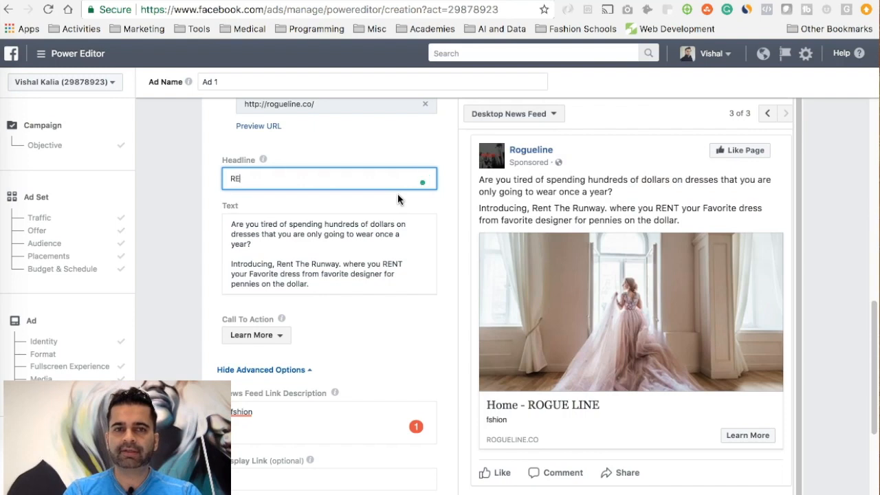
type("NT, NOT Buy")
key("BackSpace")
key("BackSpace")
key("BackSpace")
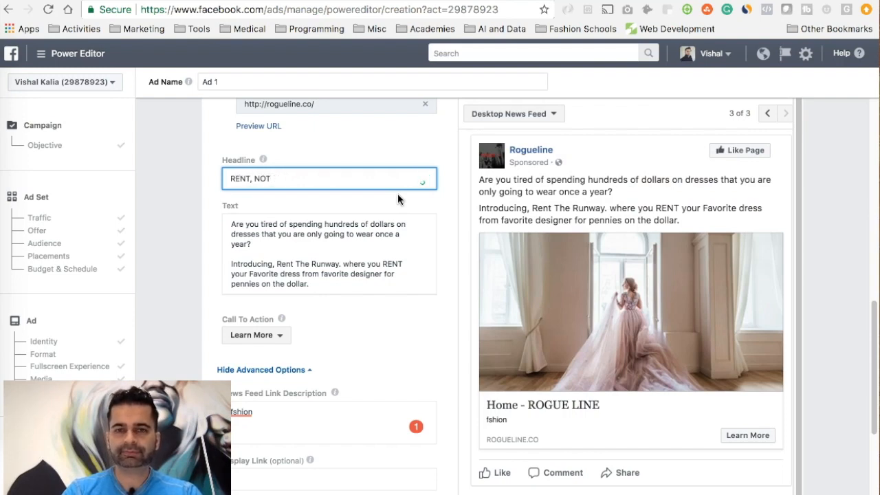
type("UY")
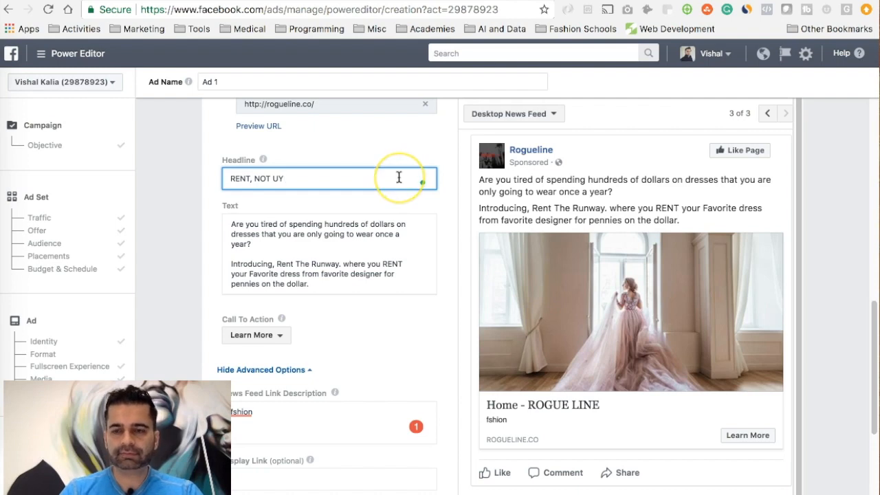
key("BackSpace")
key("BackSpace")
type("BUY")
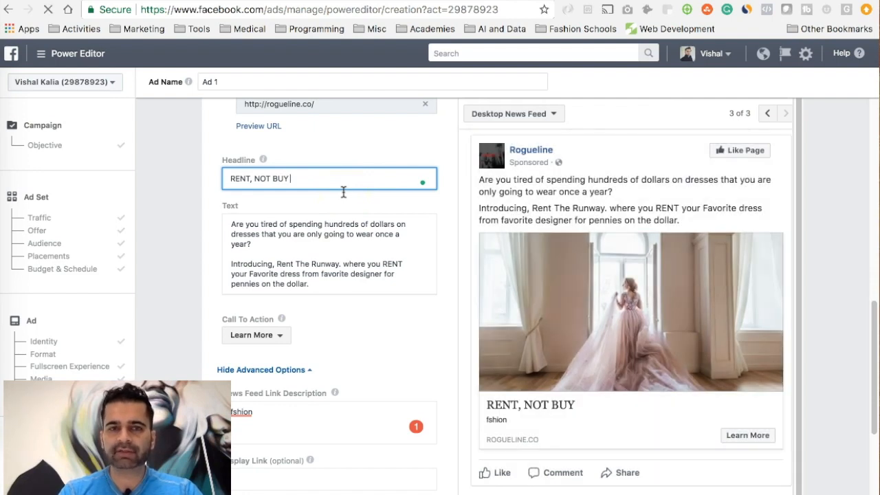
- Extend the ad's headline with " + Free Shipping: RENT THE RUNWAY" after "RENT, NOT BUY"
type(" + Fre")
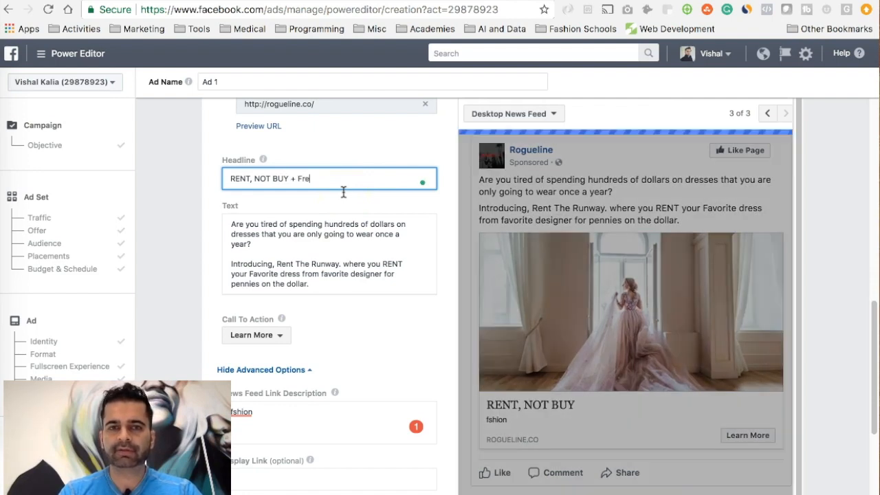
type("e Shipping")
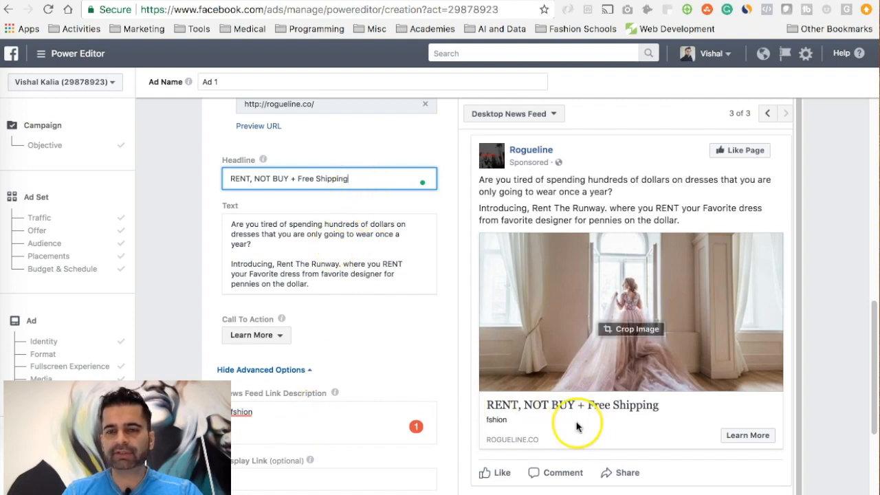
left_click(412, 184)
type(": RENT THE")
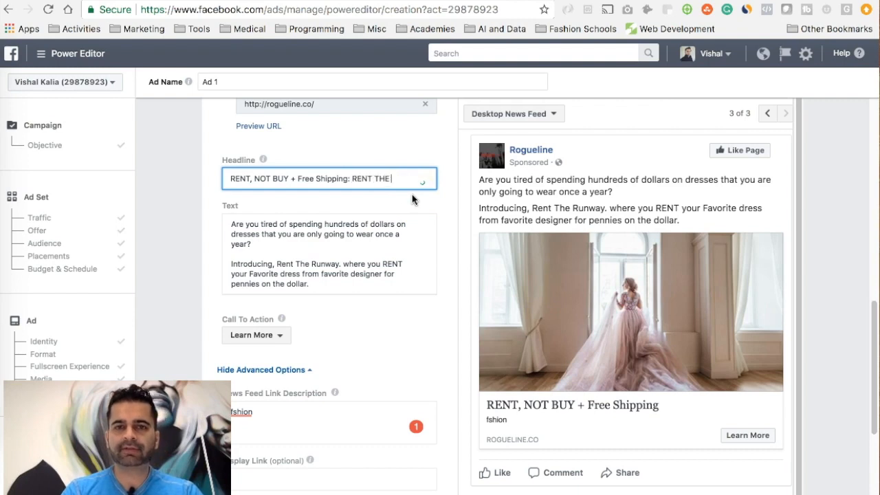
type(" RUNWA")
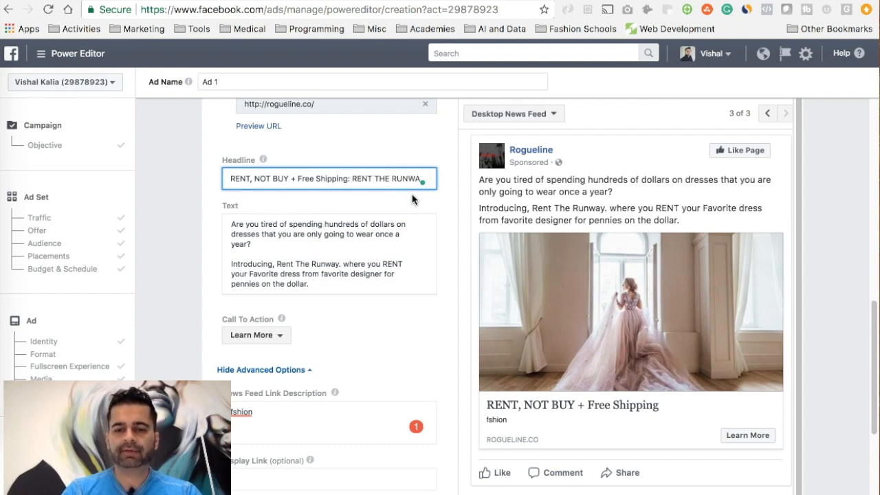
type("Y")
left_click(187, 232)
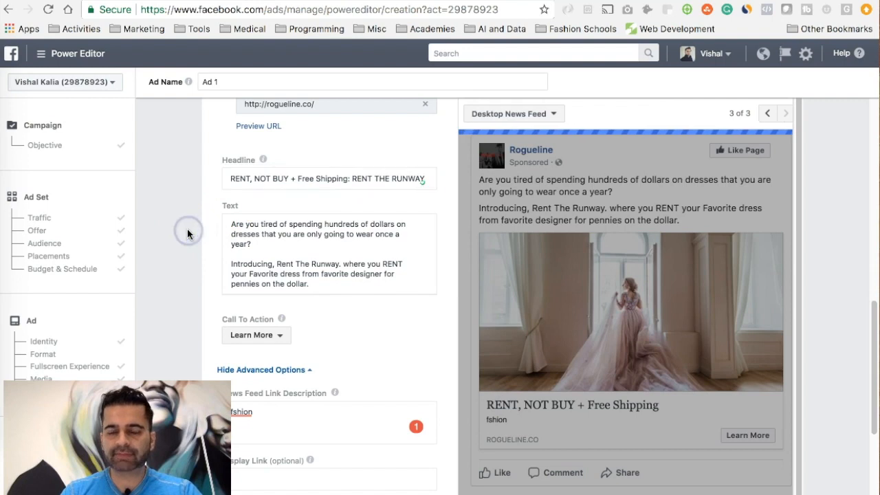
- Replace "RENT THE RUNWAY" at the end of the headline with "Click to Learn More"
left_click(352, 179)
left_click_drag(352, 179, 436, 179)
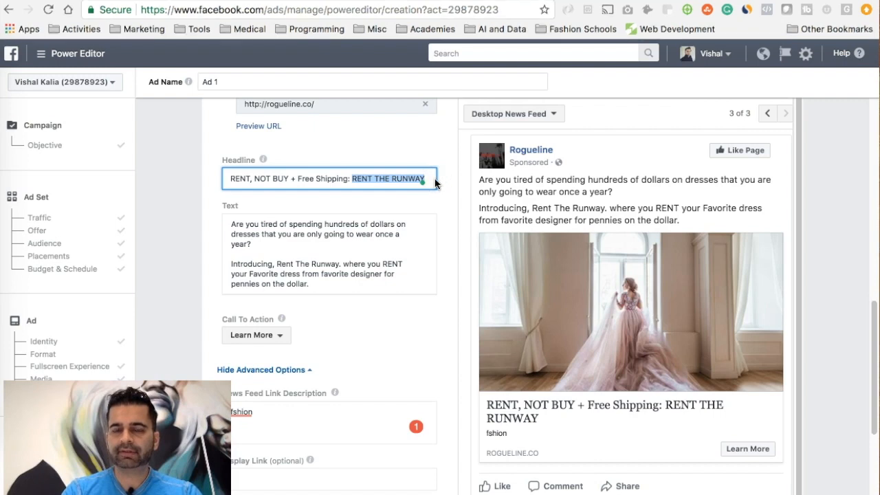
type("L")
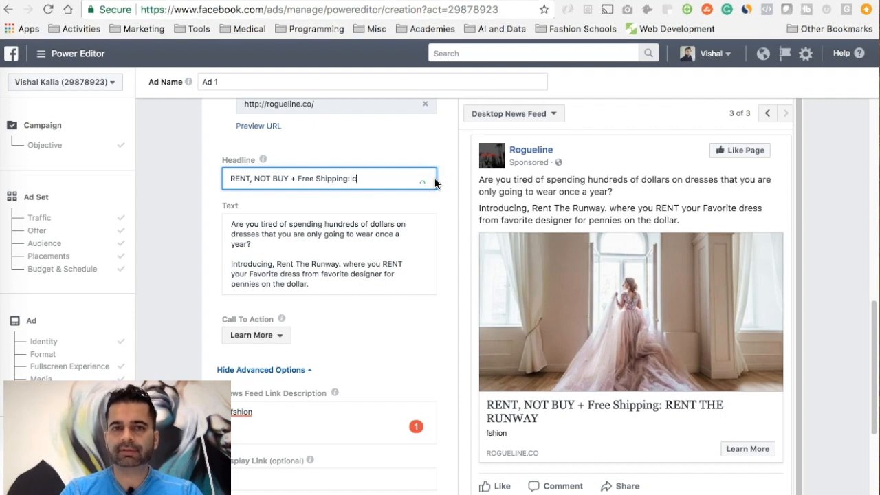
type("lick to ")
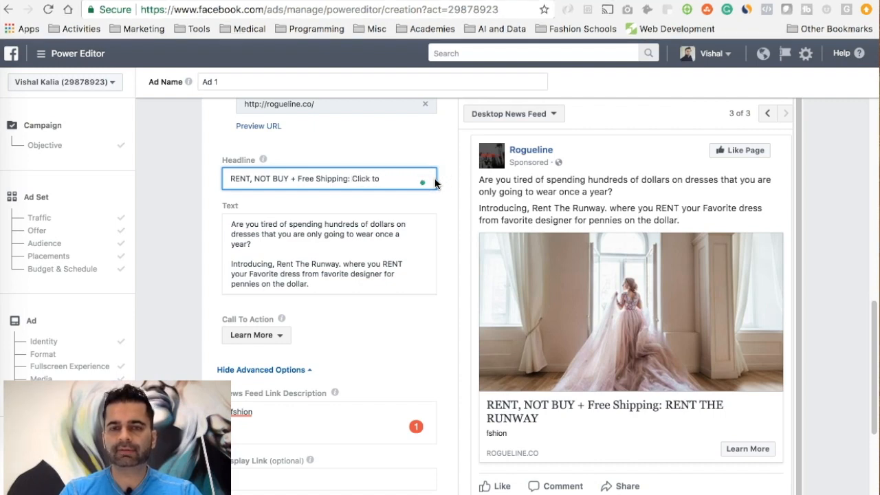
type("LearnM")
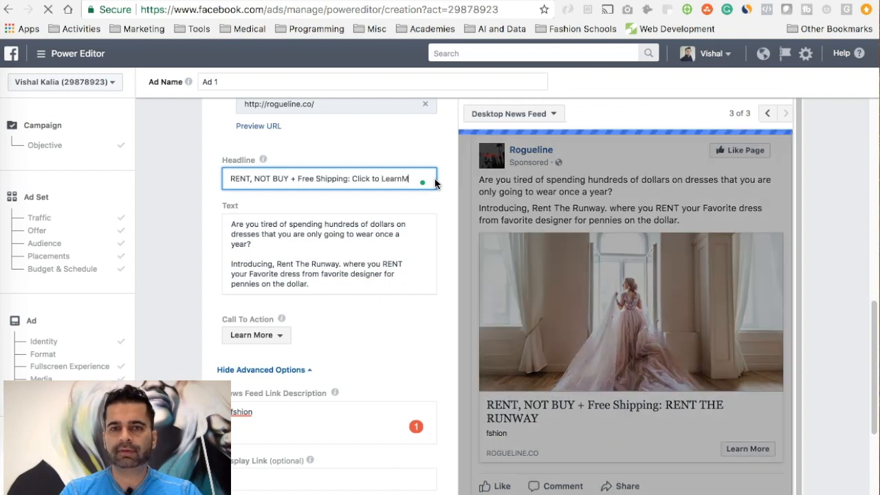
type("Ore")
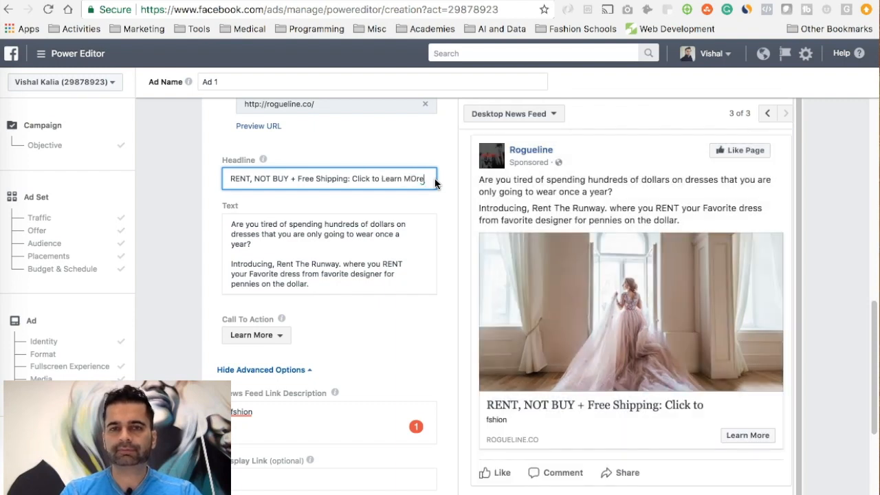
key("BackSpace")
key("BackSpace")
key("BackSpace")
type("ore")
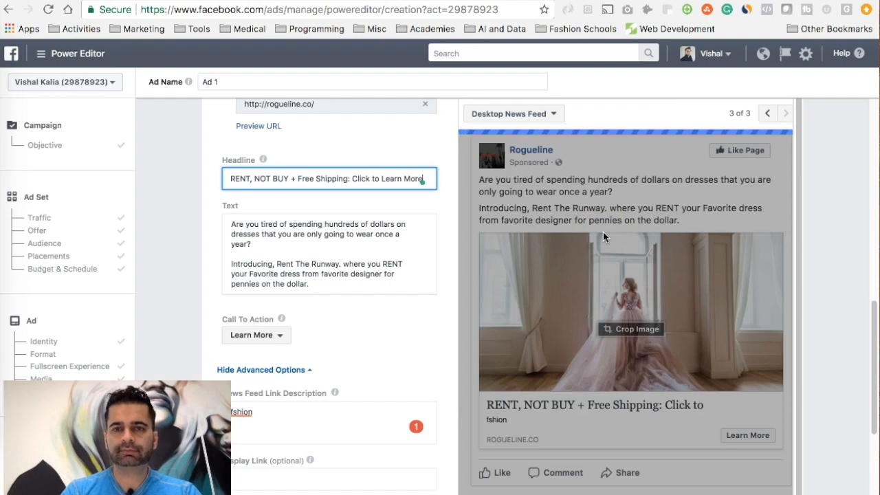
left_click(847, 260)
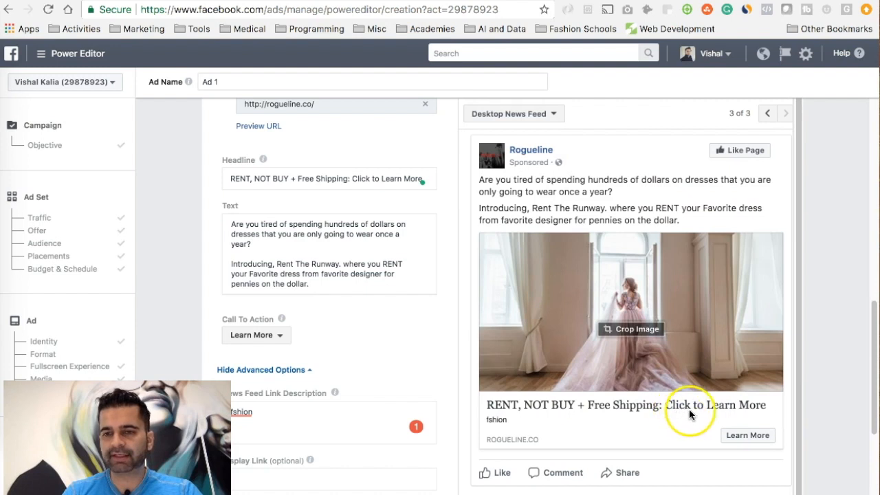
- Replace the colon after "Free Shipping" in the headline with " ..." before "Click to Learn More"
left_click(351, 178)
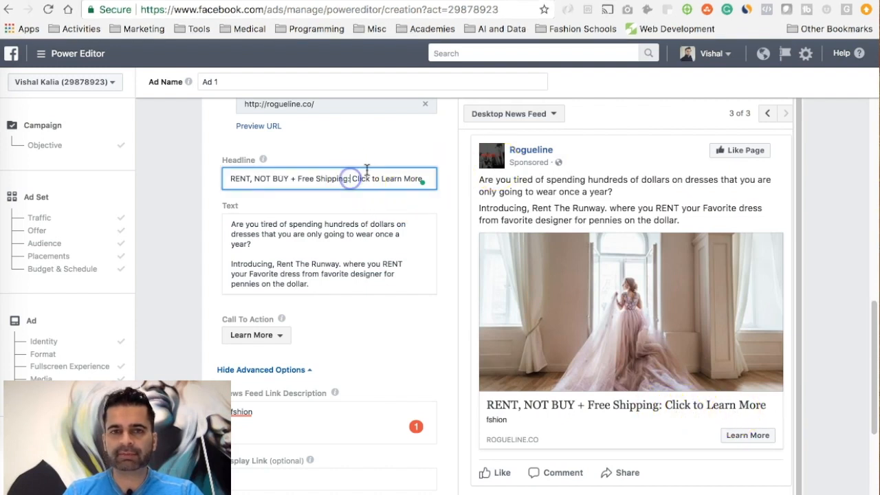
key("BackSpace")
type("...")
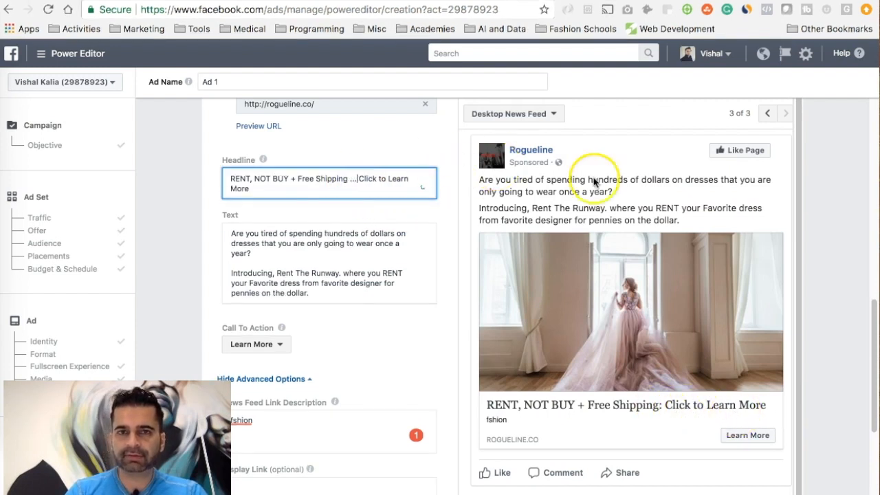
left_click(847, 277)
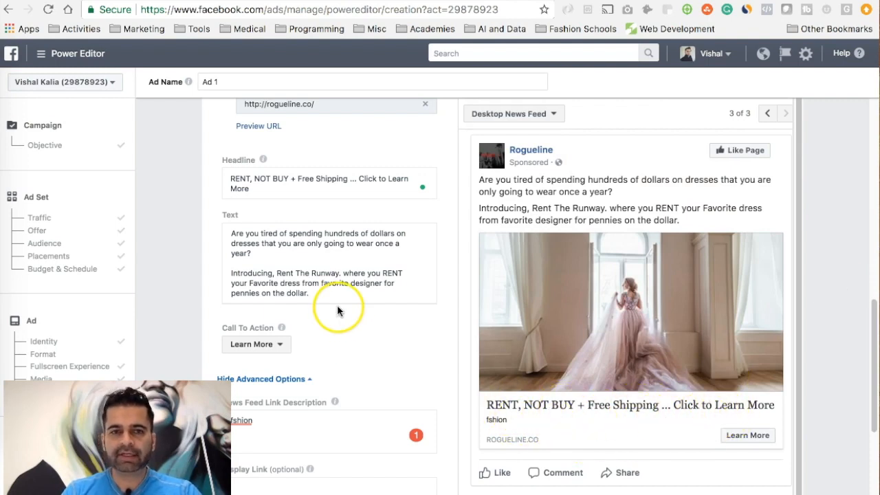
- Replace the News Feed link description with "Its like having your own Shopping Mall, where you pick new dress for every occasion or just because its Friday"
scroll(337, 305, "down", 3)
left_click(269, 323)
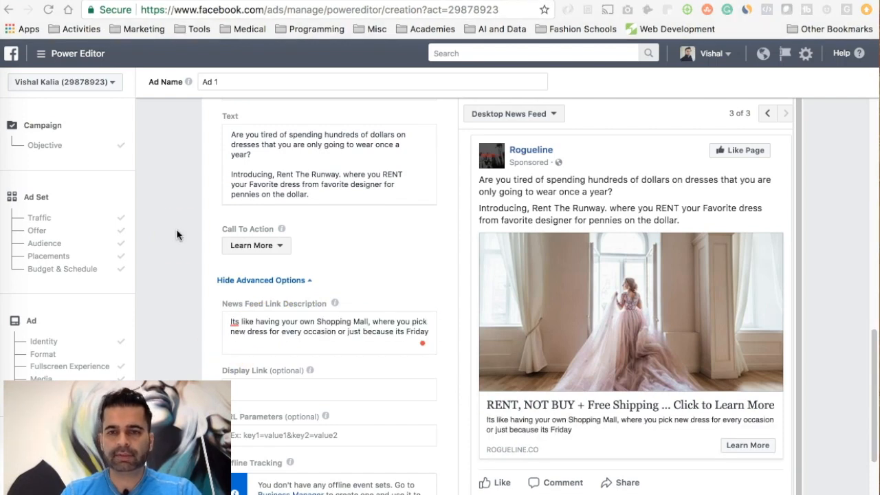
scroll(457, 379, "down", 1)
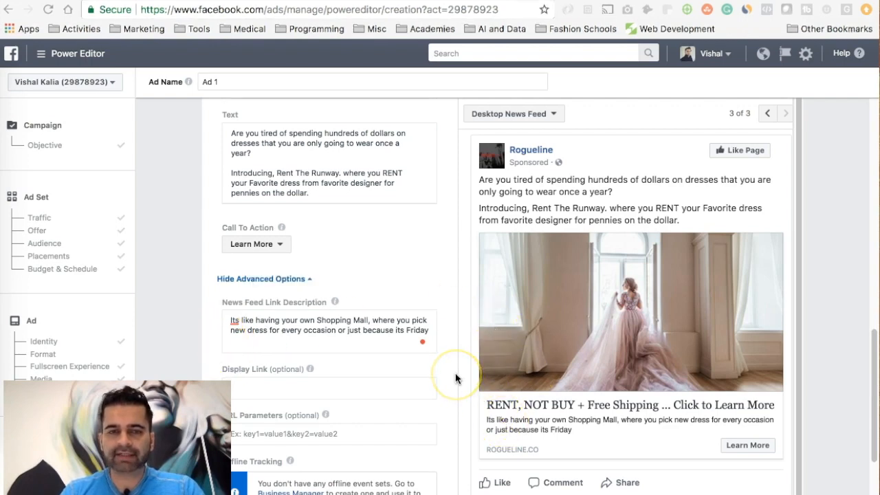
scroll(456, 379, "down", 2)
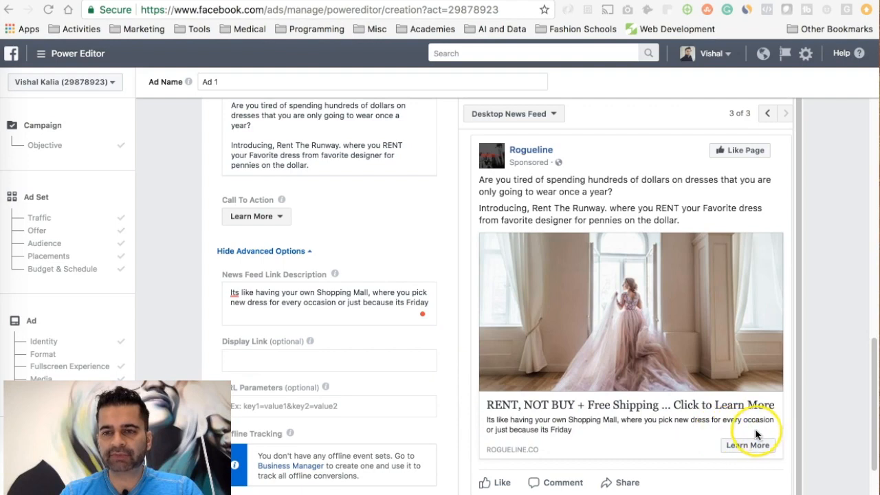
- Append ". ..... Click on Learn More...." to the end of the News Feed link description
left_click(306, 311)
type(".")
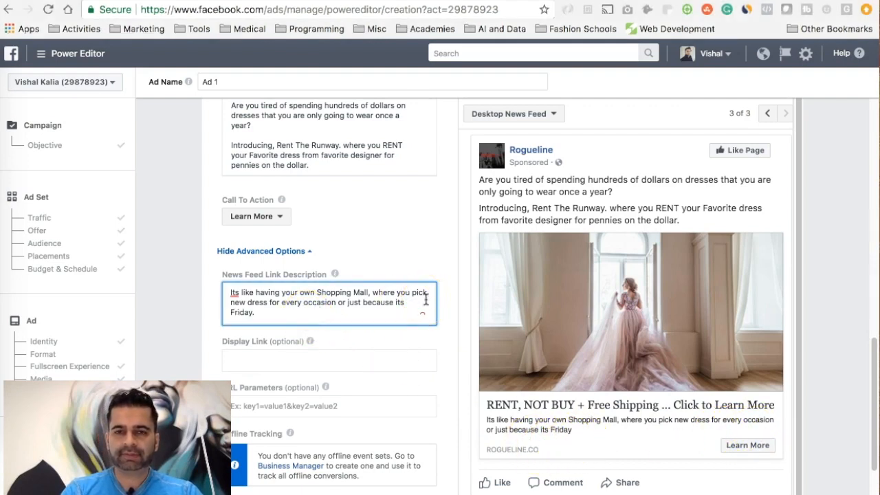
type(" .....")
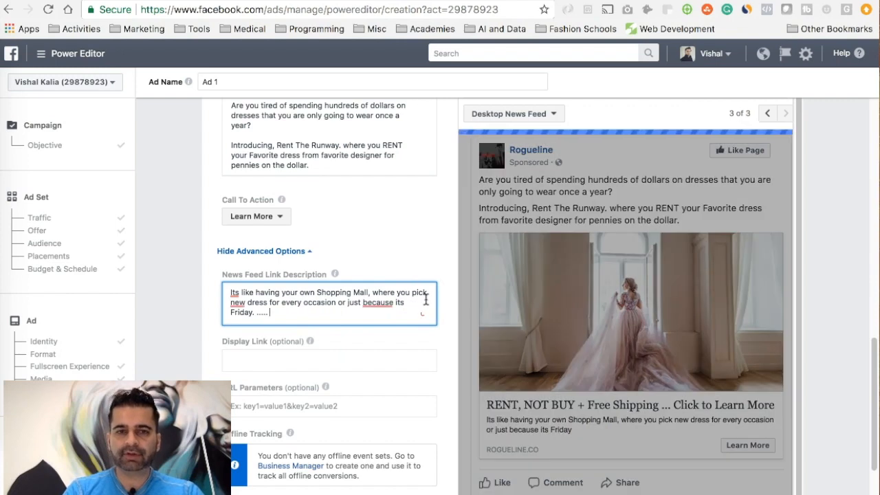
type(" Click on Learn More")
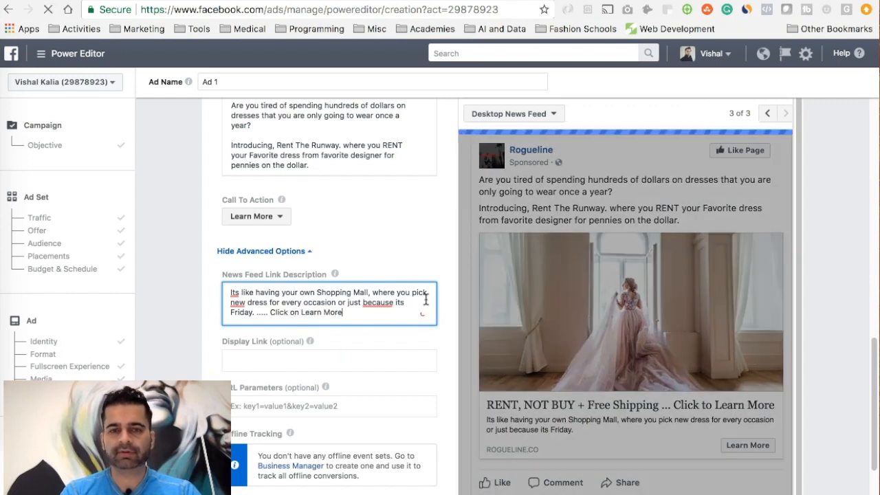
type("....")
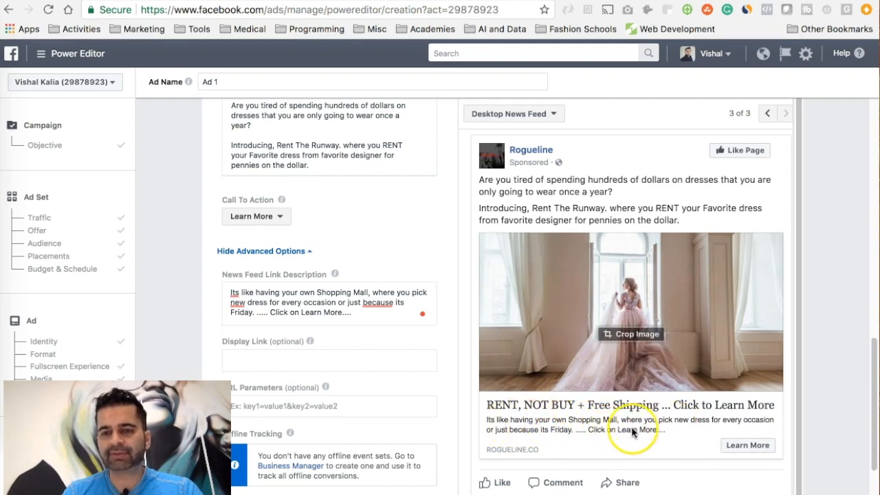
- Accept the suggested grammar correction "because of" in the News Feed link description
scroll(395, 351, "down", 3)
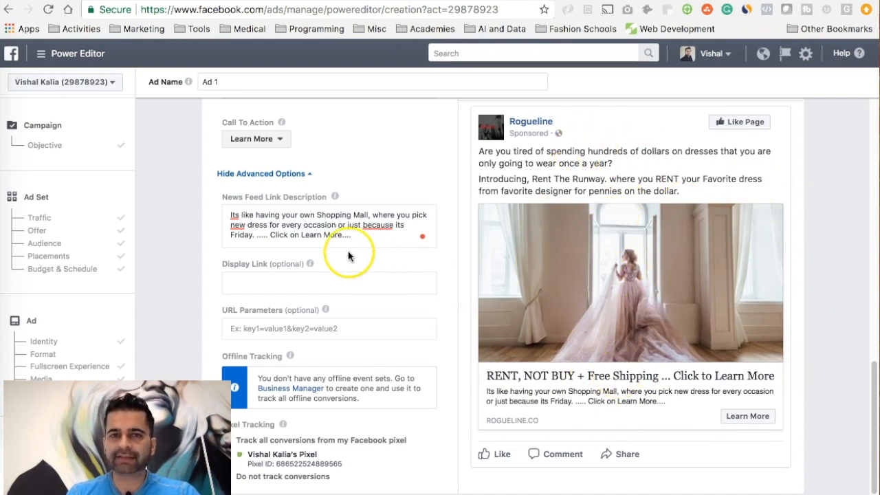
mouse_move(369, 225)
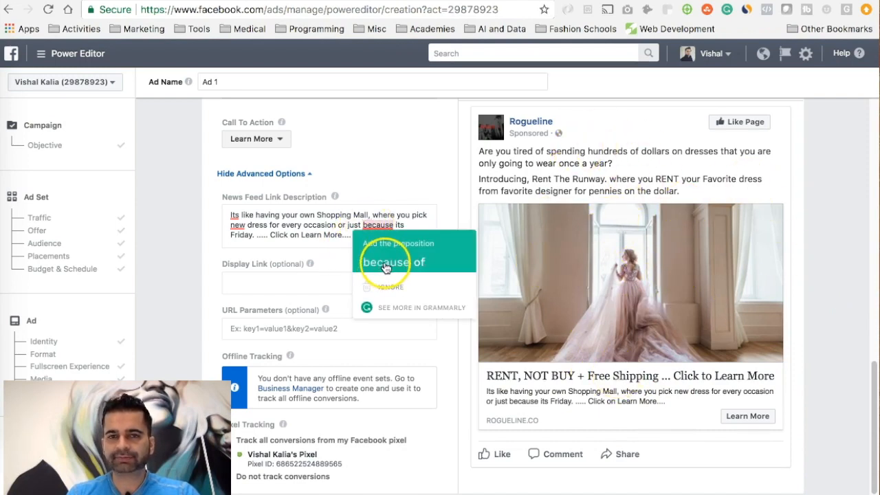
left_click(384, 259)
- Set the ad's display link to "rogueline.co/RENT_THE_RUNWAY"
scroll(250, 276, "down", 1)
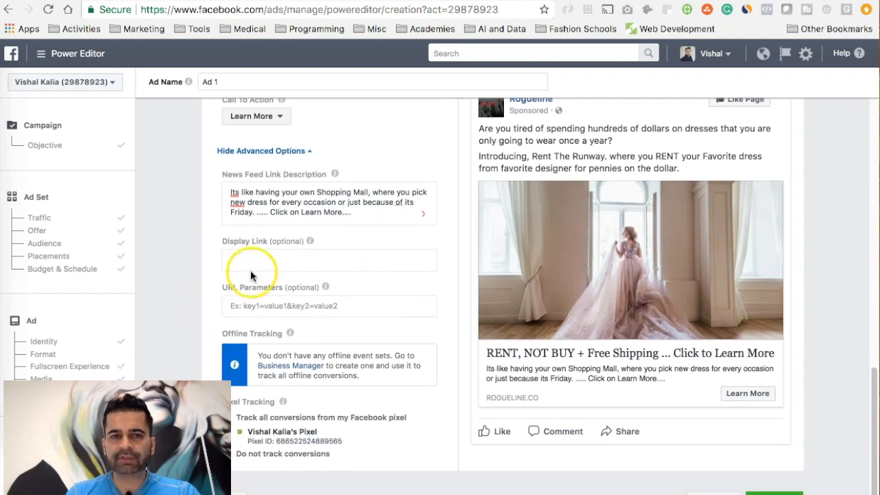
left_click(270, 258)
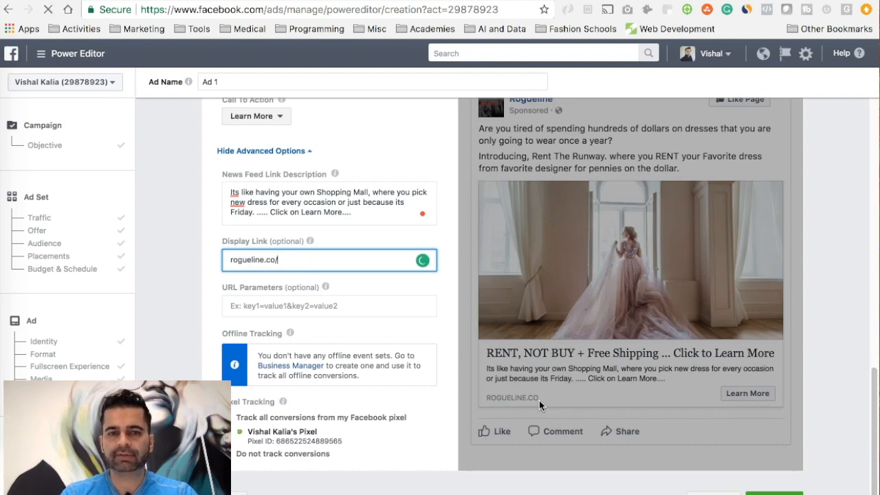
type("RENT THE TU")
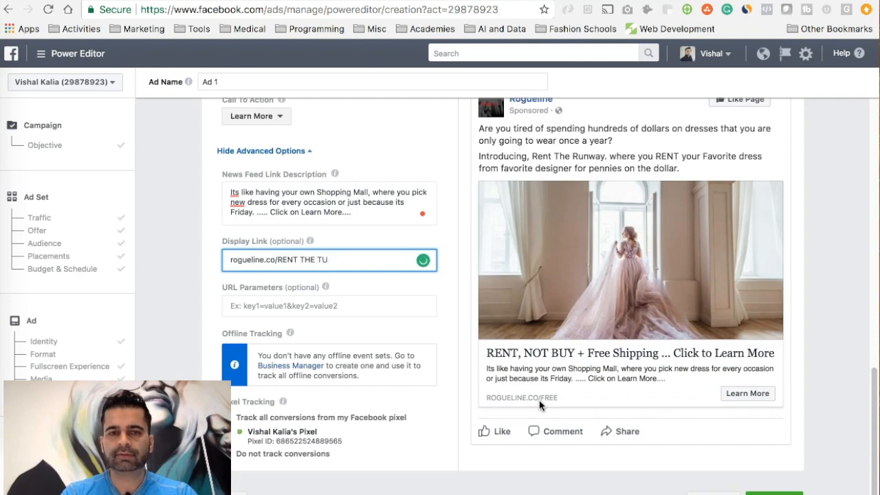
key("BackSpace")
key("BackSpace")
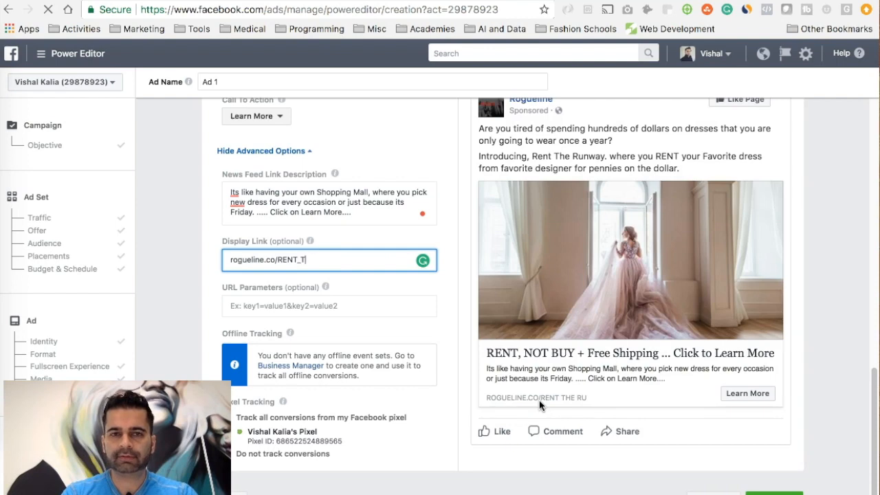
type("THE_RUNWAY")
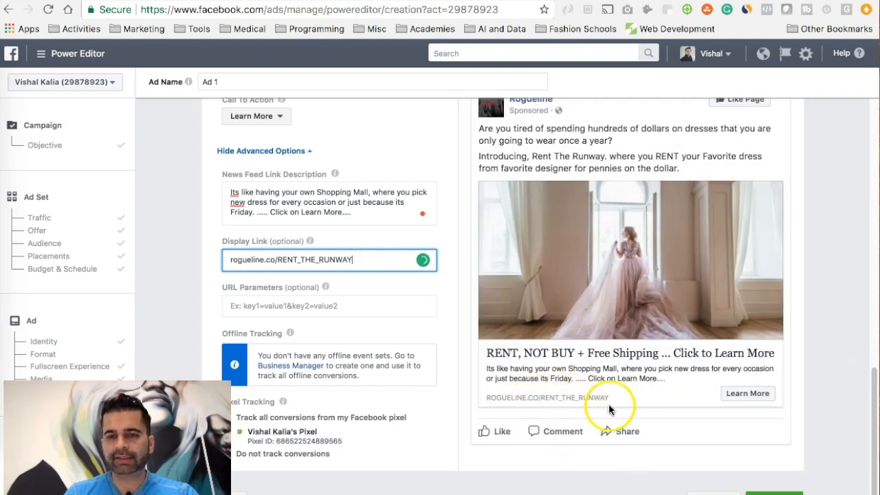
left_click(846, 309)
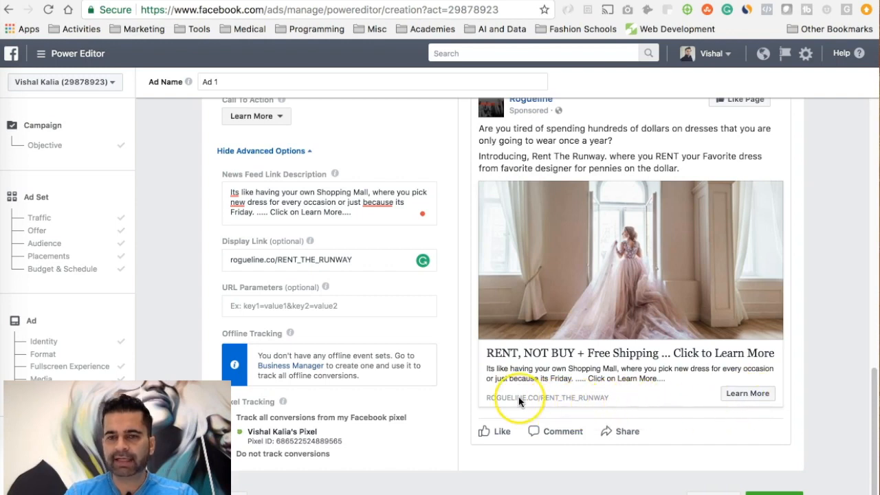
- Review the ad's URL parameters, offline tracking and pixel tracking settings, and return to its destination and headline
scroll(422, 387, "down", 2)
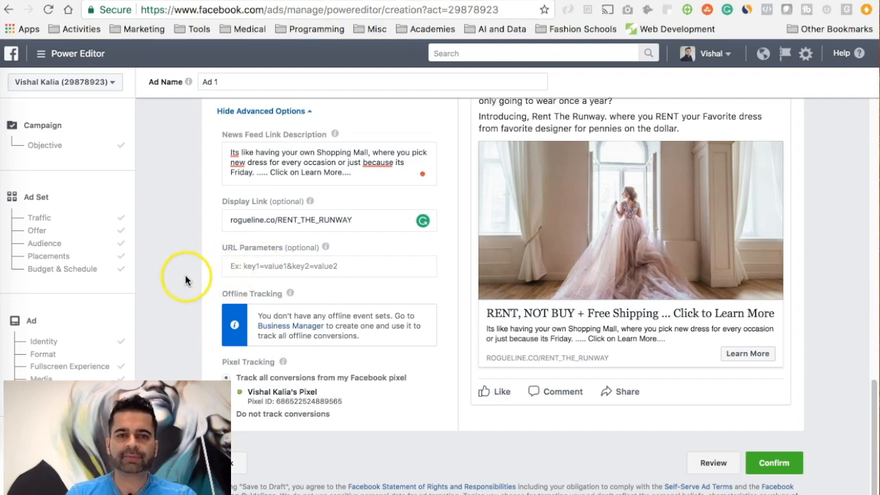
scroll(185, 279, "down", 1)
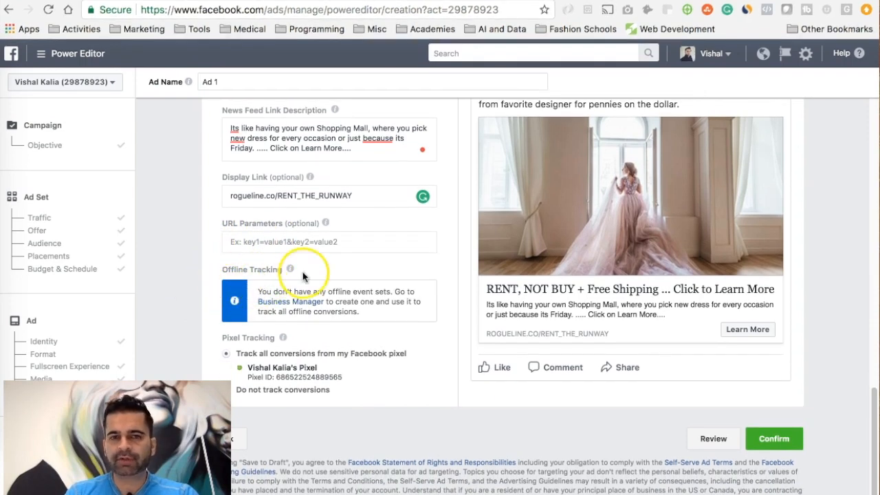
mouse_move(290, 274)
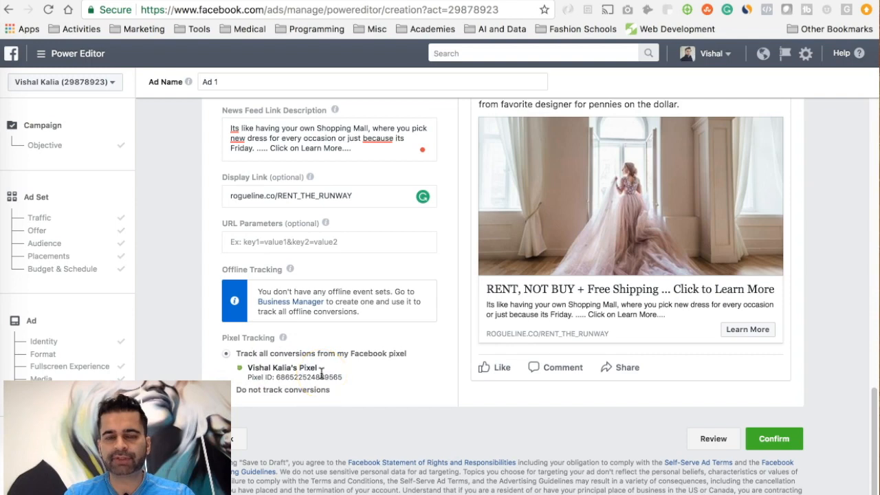
scroll(308, 305, "up", 5)
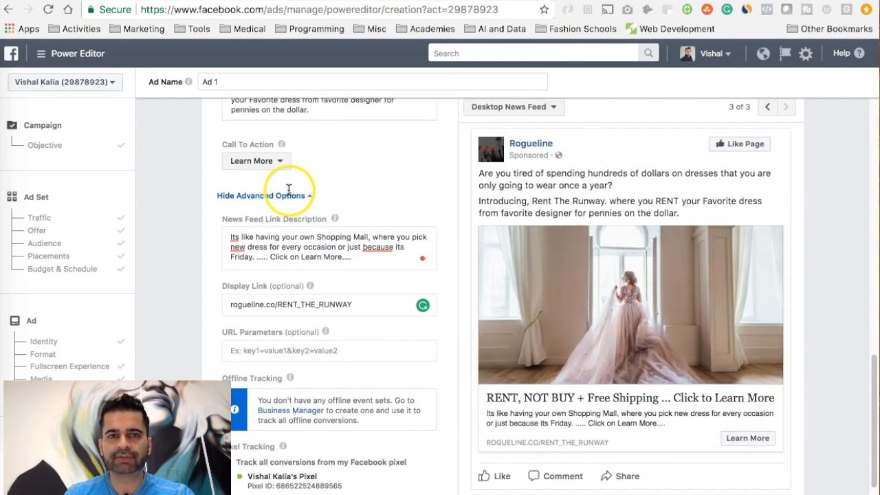
scroll(252, 169, "up", 2)
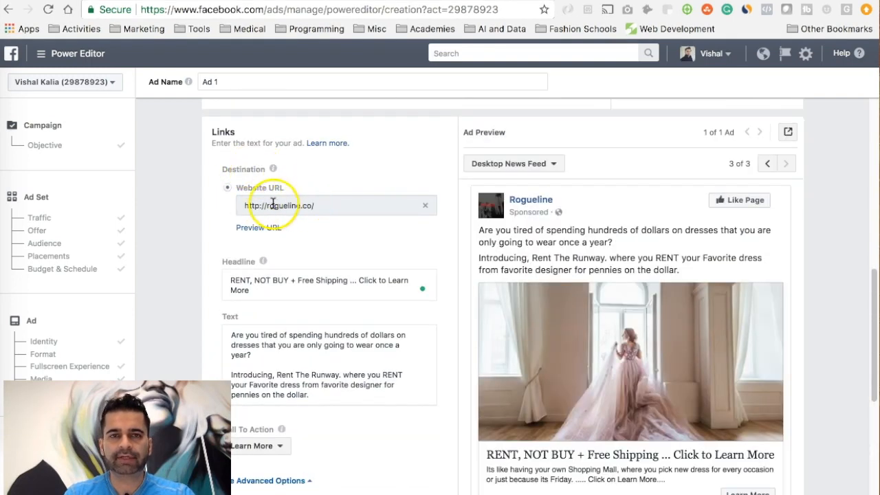
- Rename the ad as "AD1 - Single Image Free Shipping"
scroll(294, 206, "down", 5)
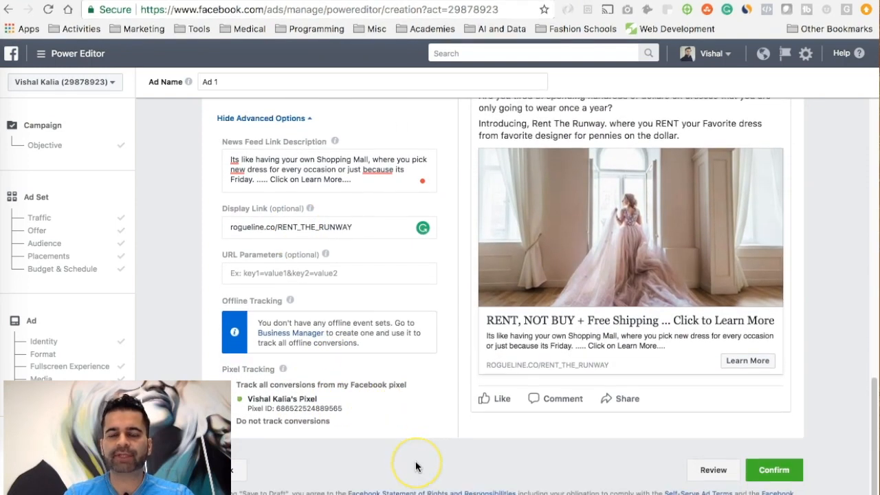
scroll(416, 466, "down", 1)
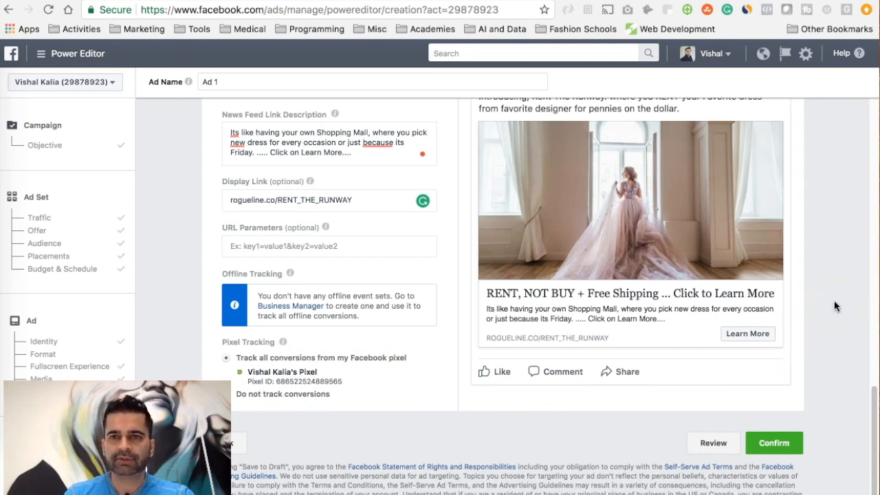
scroll(834, 306, "up", 3)
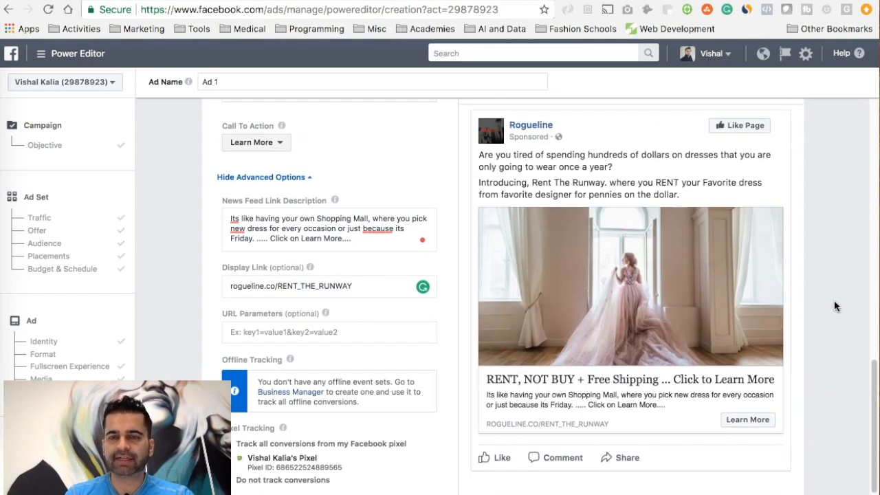
scroll(835, 306, "up", 5)
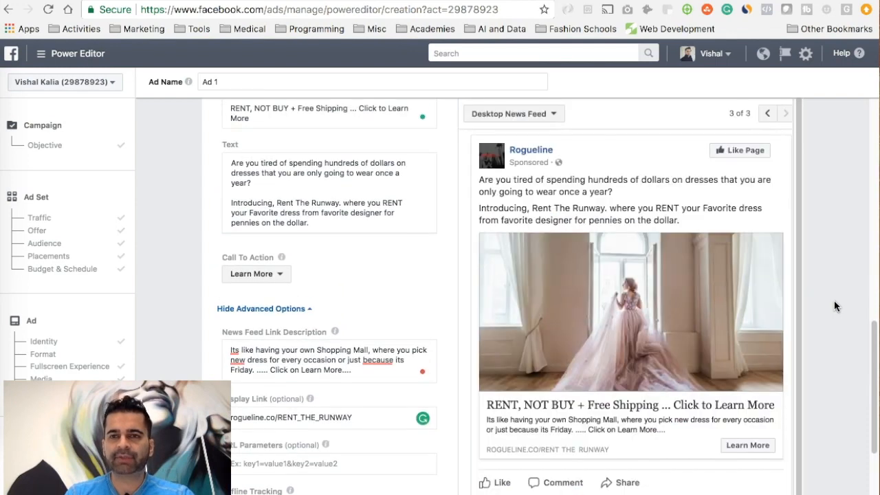
scroll(692, 262, "up", 15)
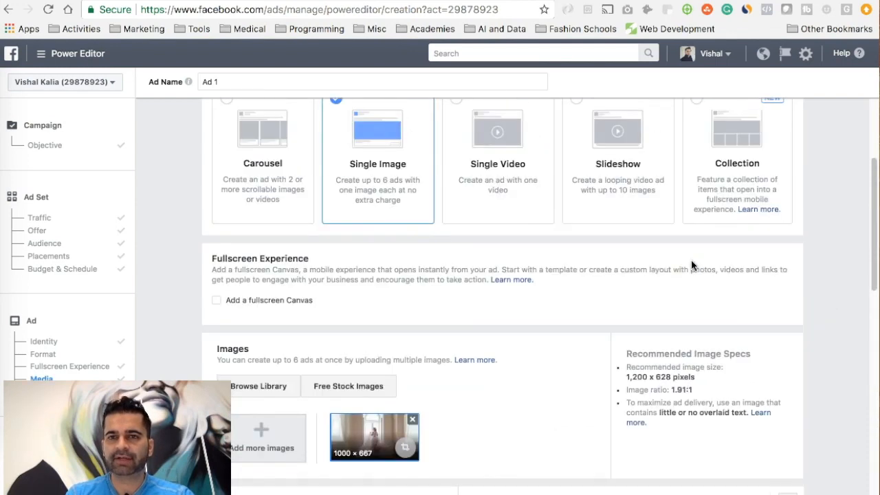
triple_click(299, 102)
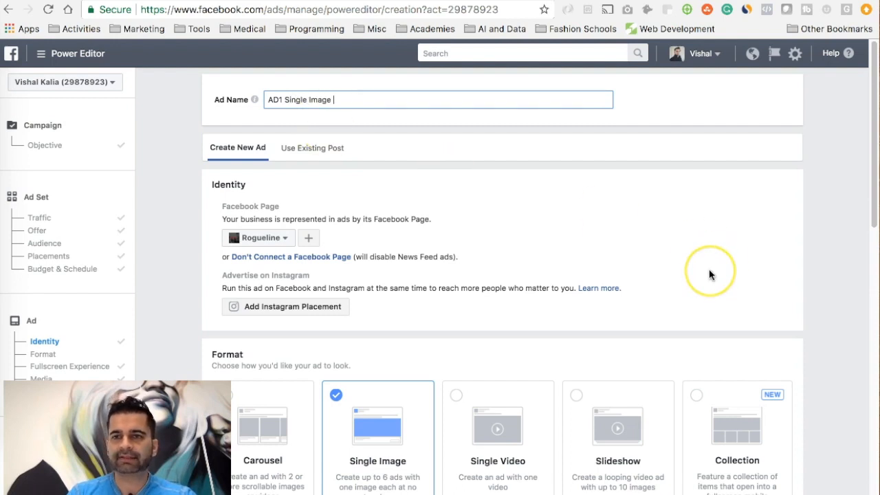
scroll(709, 269, "down", 5)
scroll(709, 269, "down", 8)
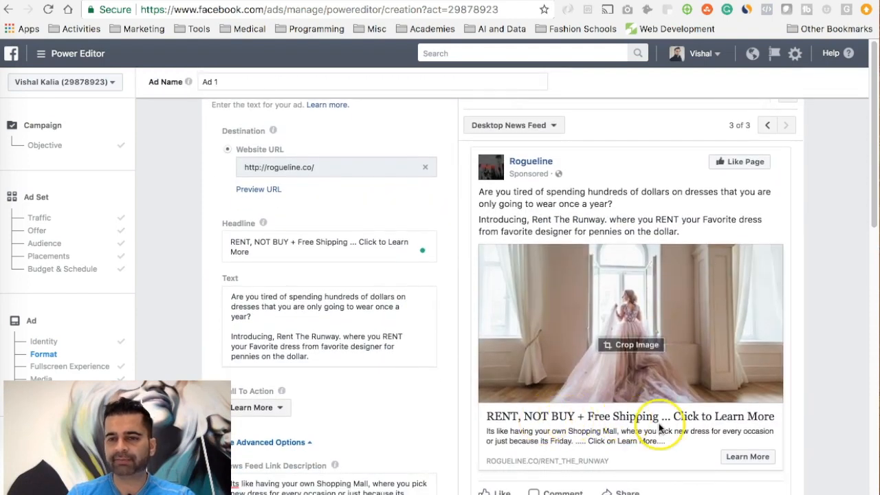
scroll(658, 432, "up", 15)
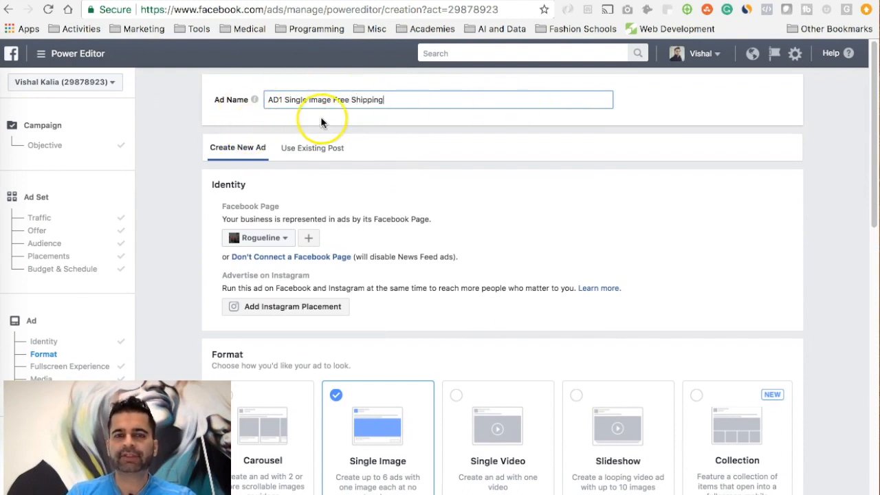
left_click(283, 100)
type("-")
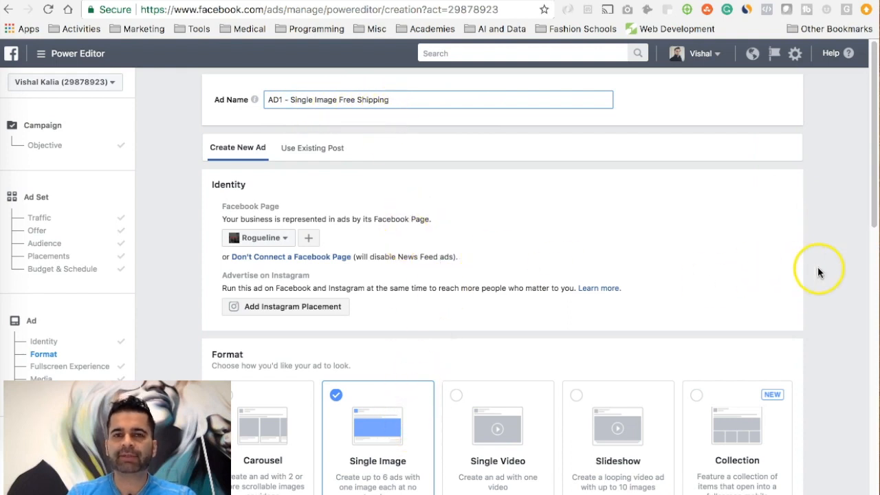
- Review the ad's format, image, links, text and tracking settings together with its Desktop News Feed preview
scroll(819, 268, "down", 1)
scroll(818, 268, "up", 1)
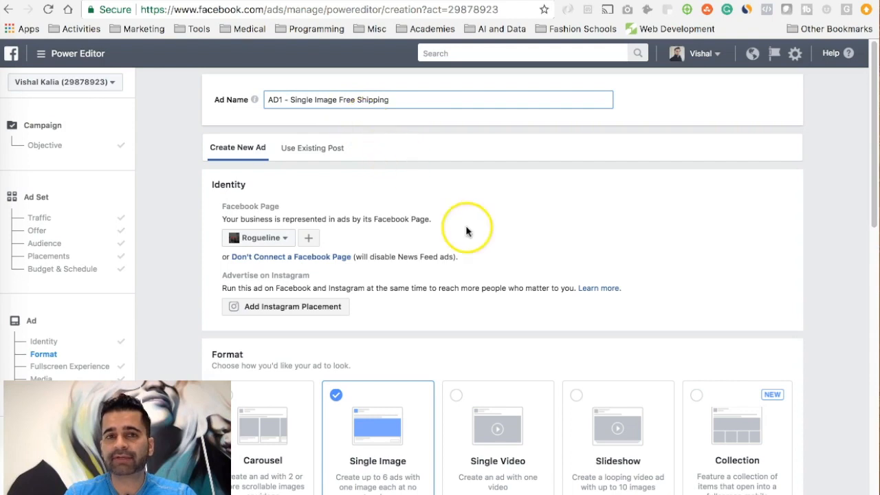
scroll(486, 250, "down", 5)
scroll(484, 248, "down", 10)
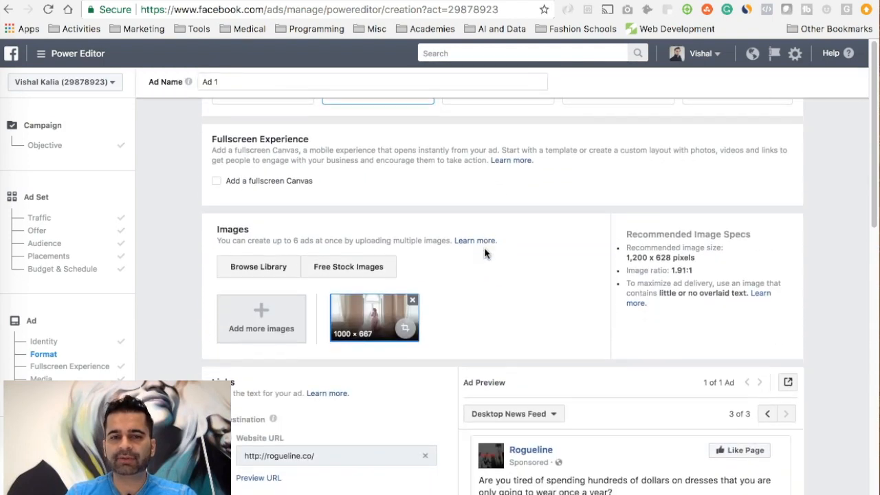
scroll(484, 250, "down", 3)
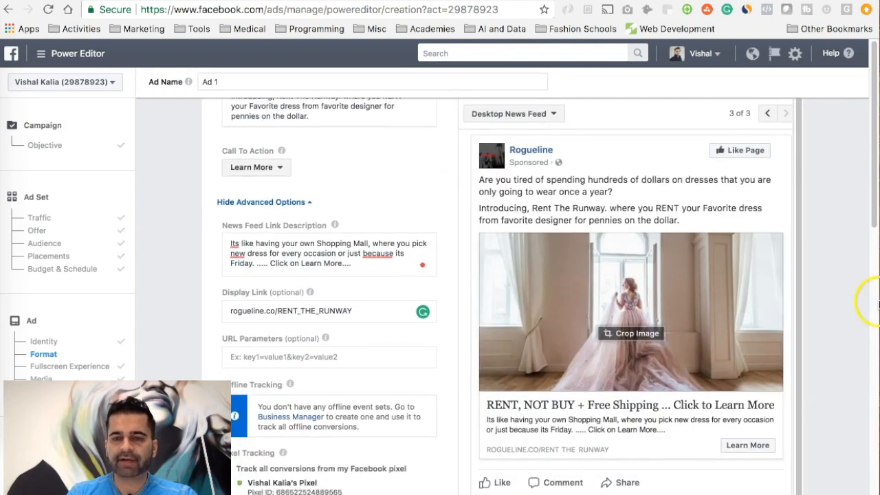
scroll(844, 308, "down", 3)
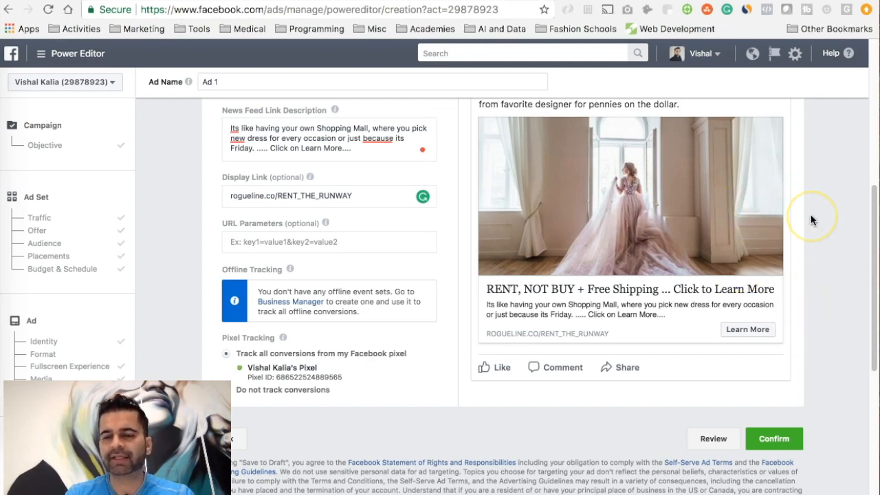
scroll(813, 221, "up", 10)
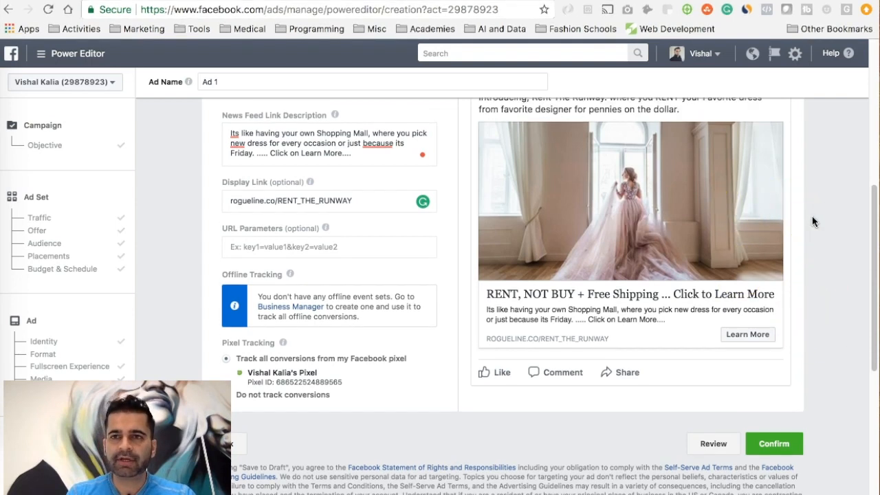
scroll(813, 221, "up", 6)
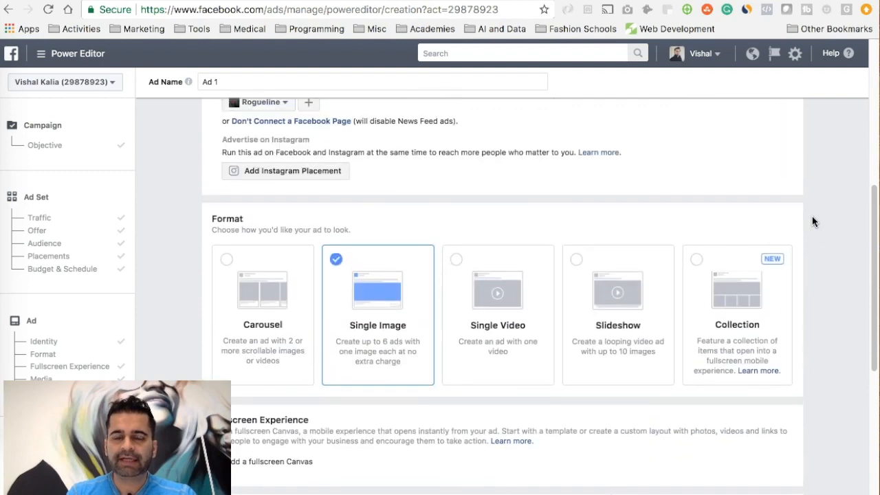
scroll(813, 222, "down", 5)
scroll(813, 222, "down", 6)
scroll(812, 222, "down", 1)
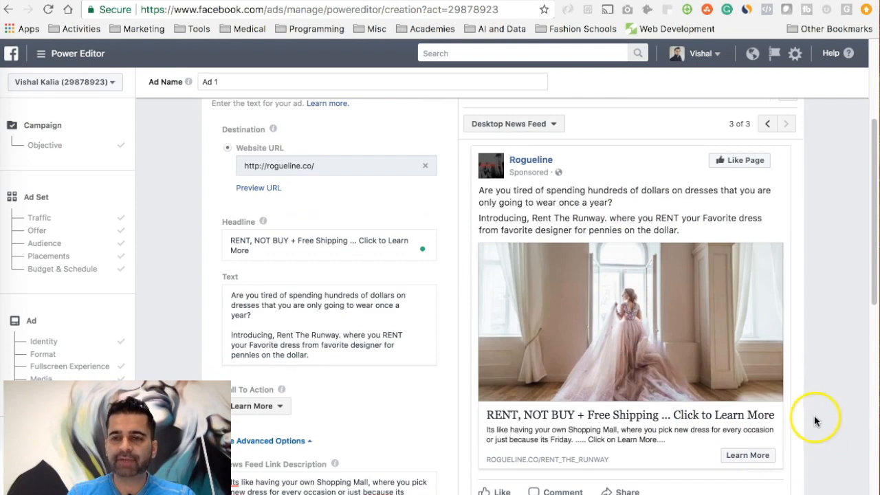
- Try the No Button option for the ad's call to action and restore Learn More
scroll(819, 417, "down", 3)
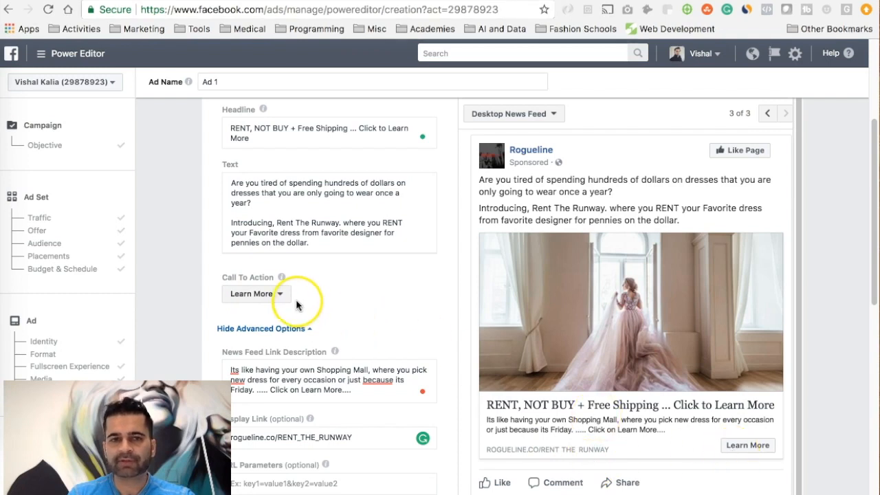
left_click(277, 294)
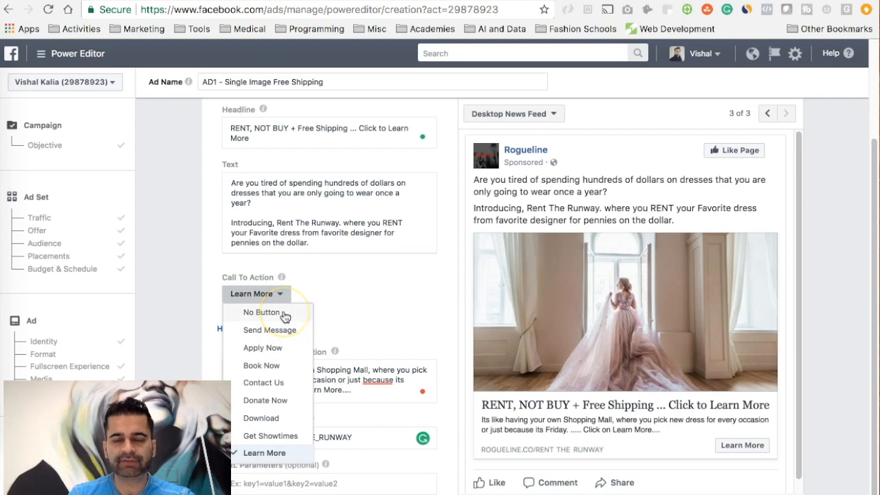
left_click(285, 314)
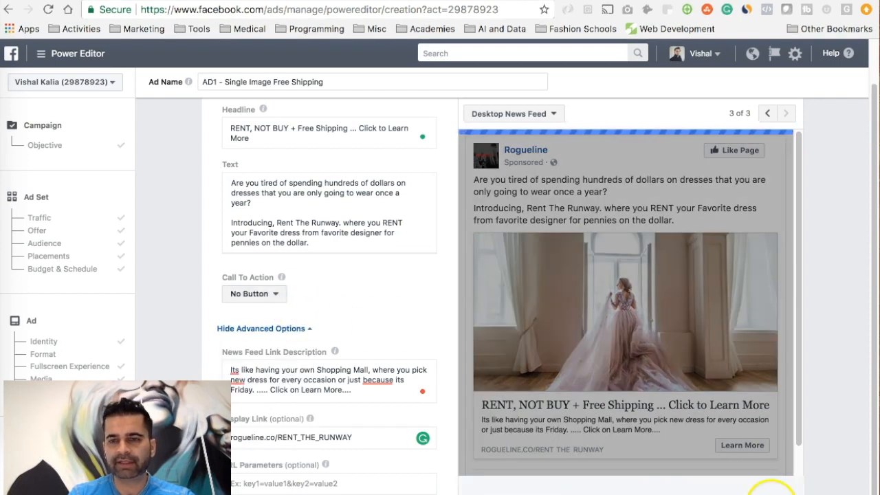
left_click(266, 296)
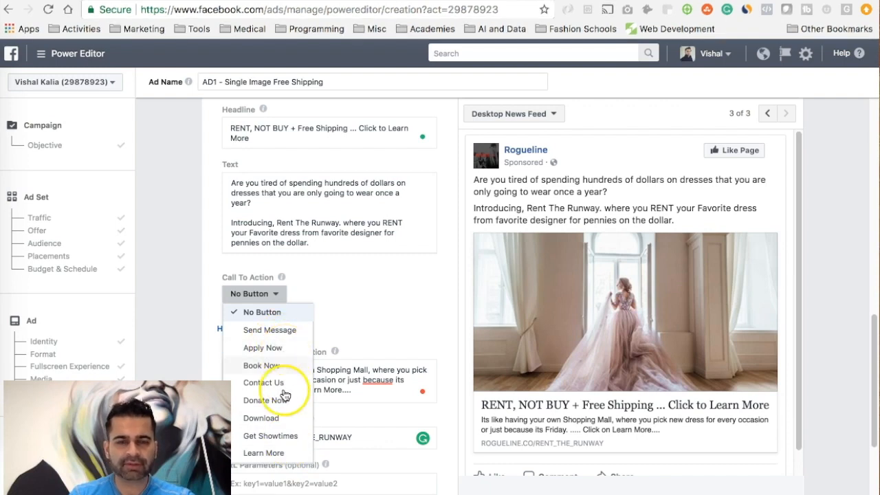
left_click(297, 453)
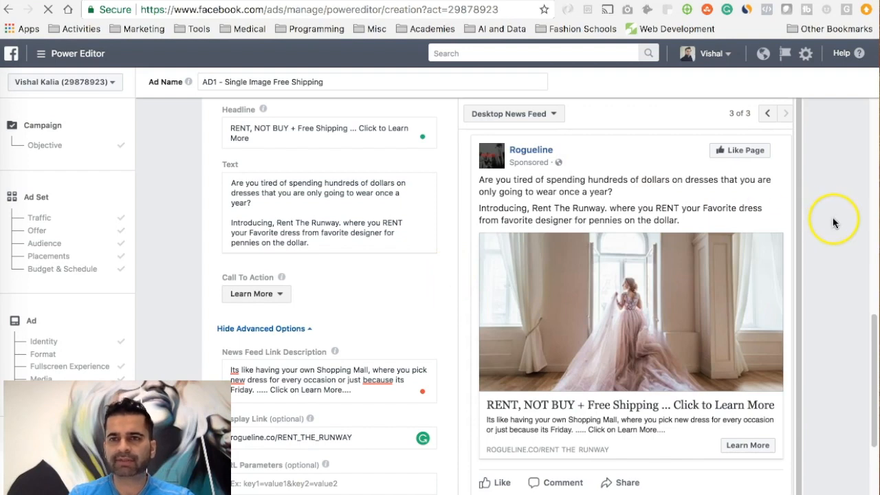
- Preview the ad in the Mobile News Feed format and check its link description, display link and tracking settings
left_click(768, 114)
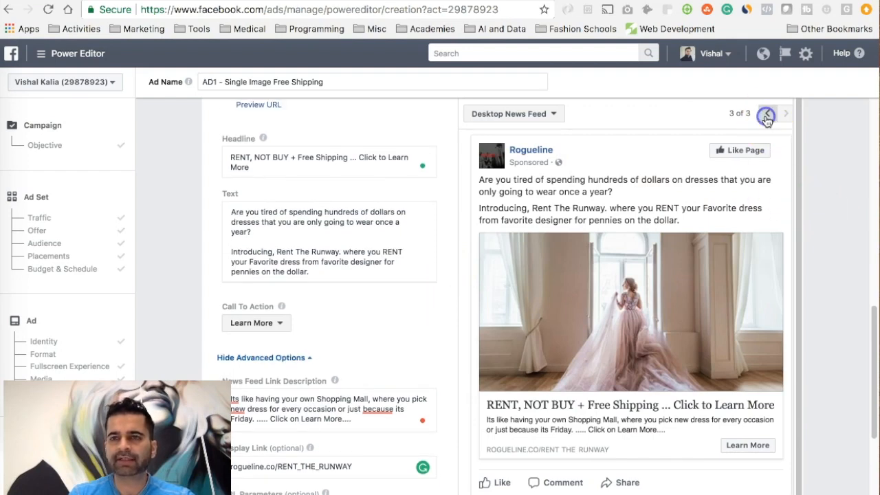
left_click(768, 117)
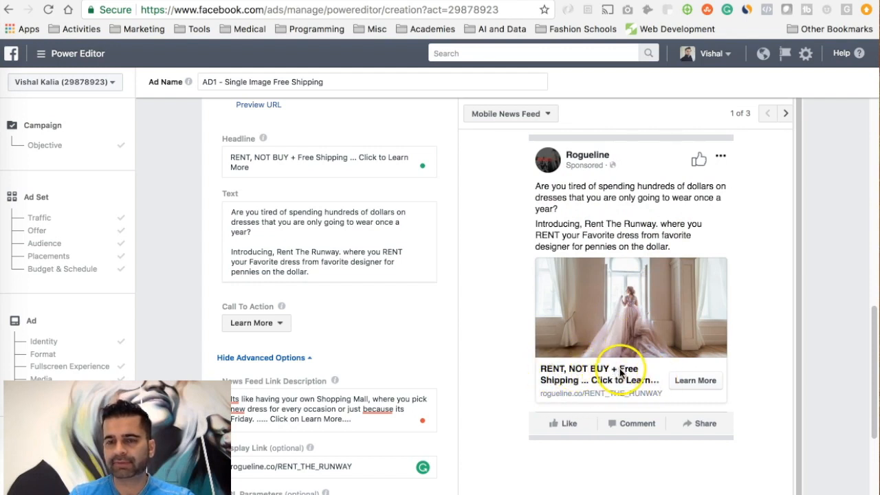
scroll(758, 385, "down", 3)
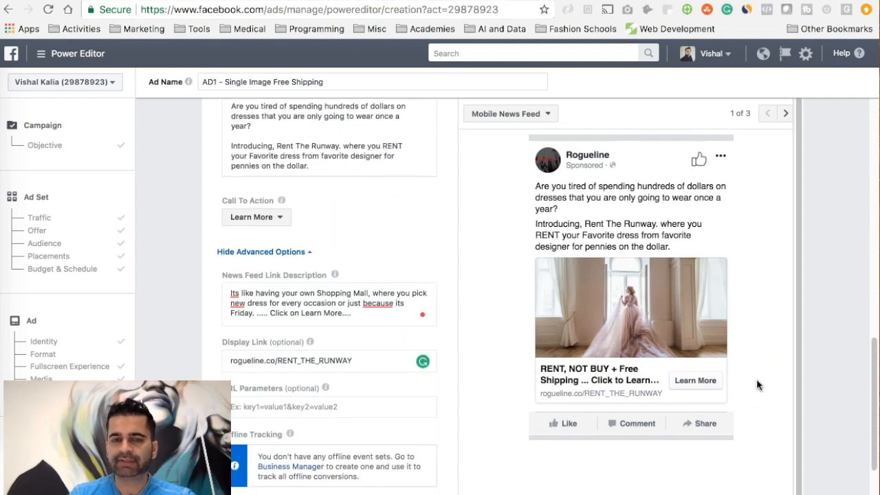
scroll(822, 305, "down", 4)
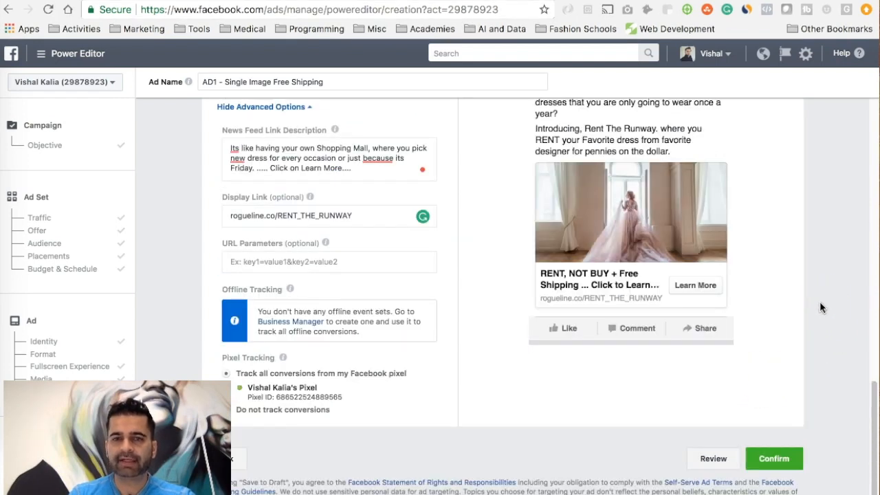
scroll(819, 302, "up", 1)
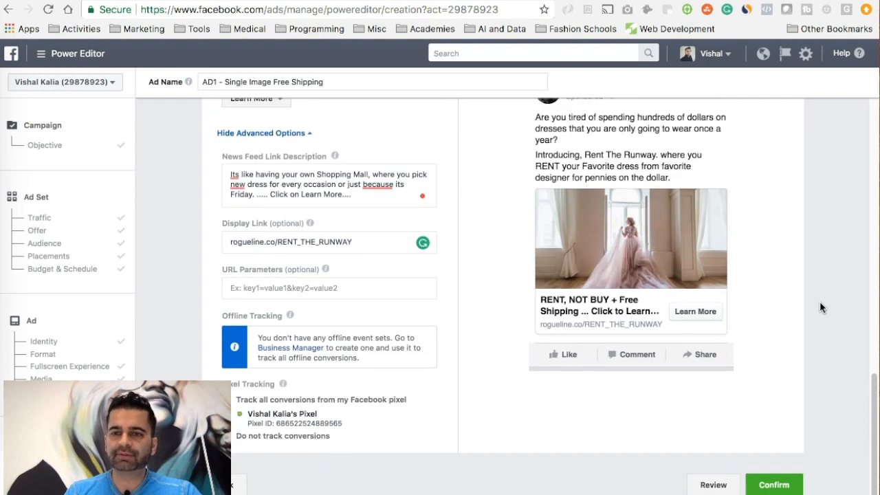